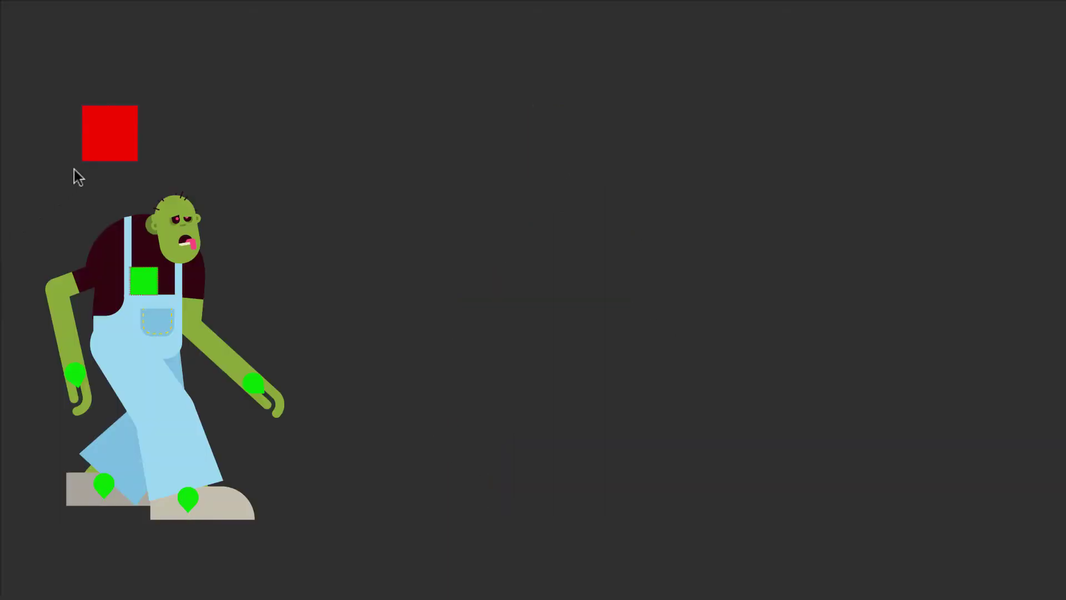
Drag the red root square to carry the Limber-rigged zombie to the right
drag(101, 141, 818, 139)
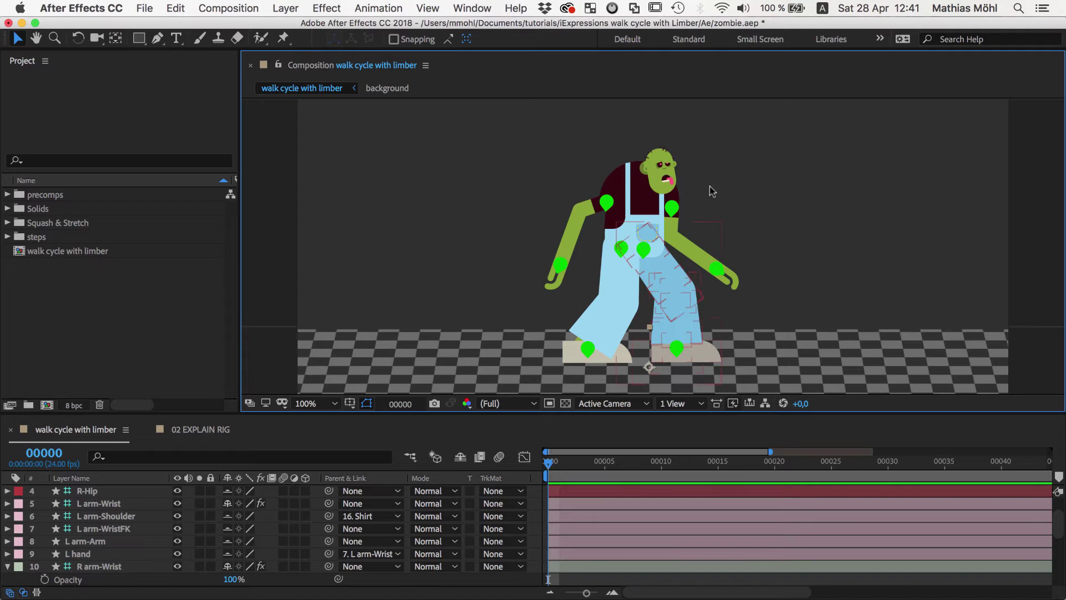
click(561, 264)
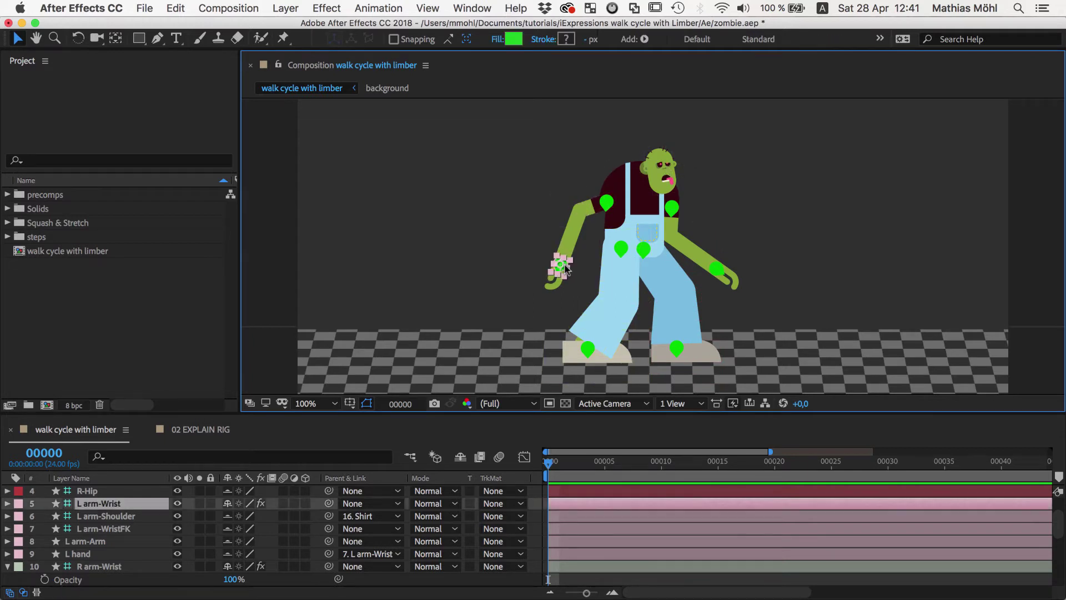
click(608, 202)
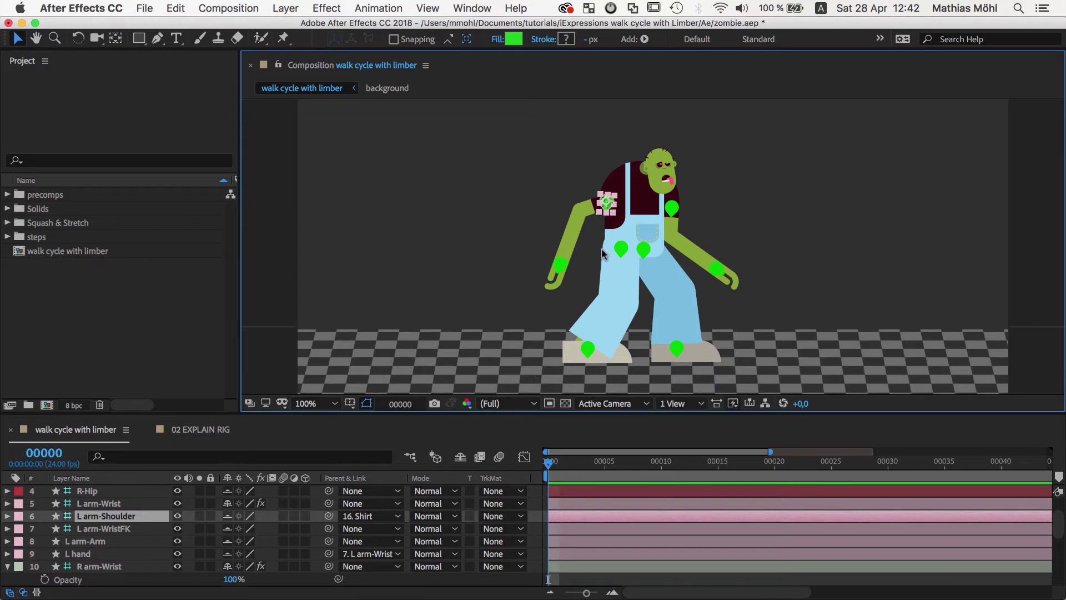
click(584, 349)
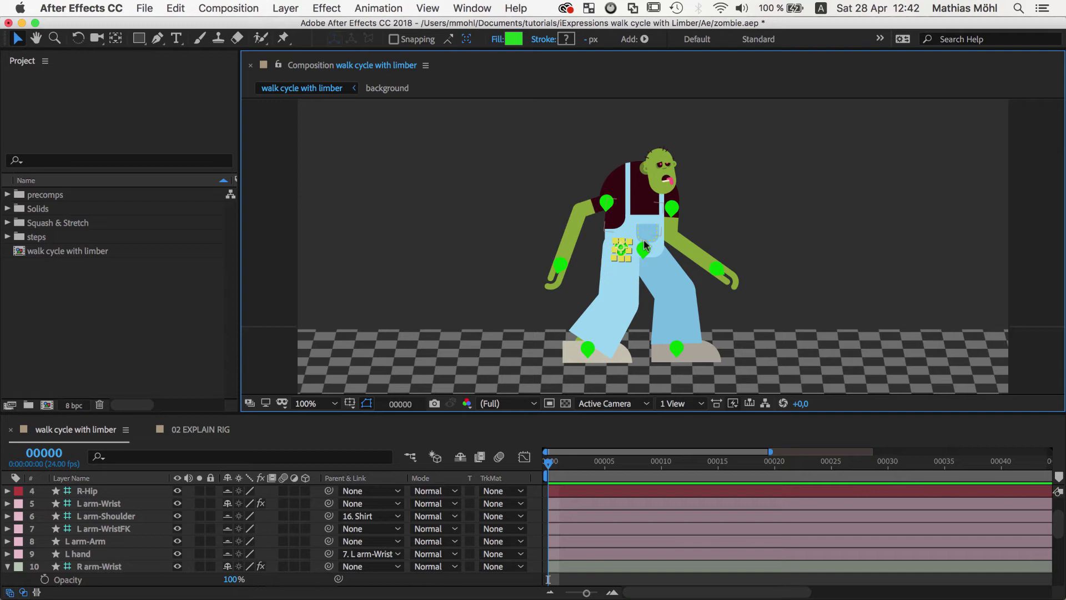
Create a 50×50 px green solid named 'body' and move it onto the zombie's chest
click(295, 9)
mouse_move(302, 26)
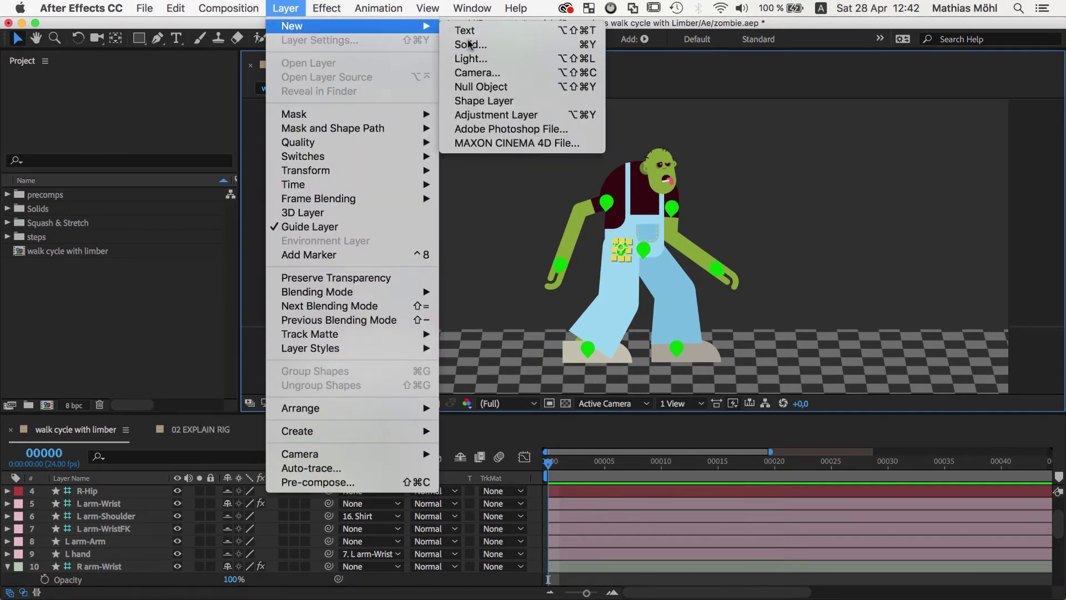
click(469, 45)
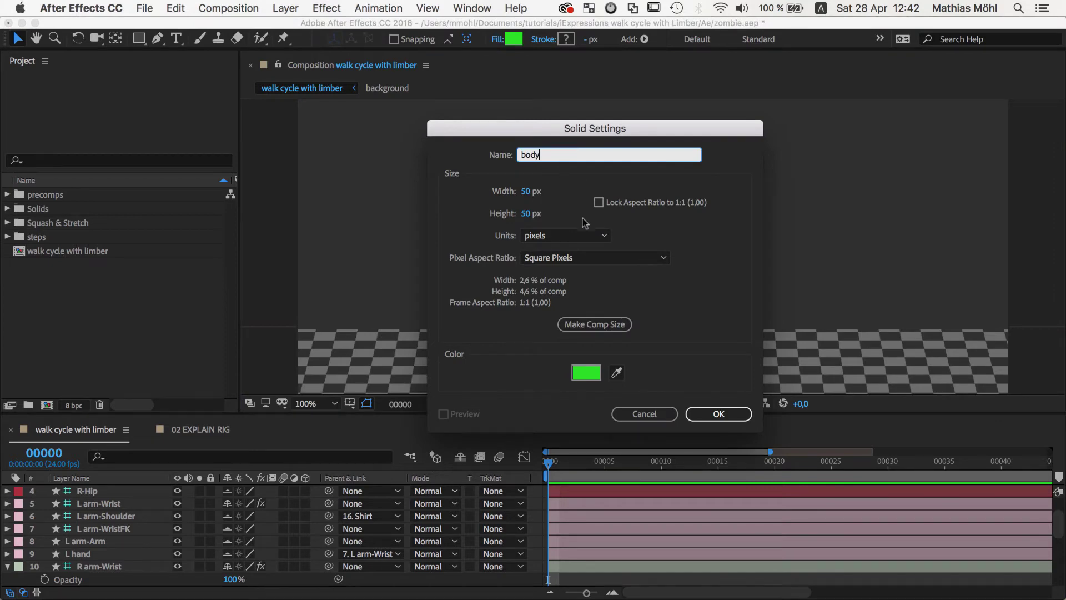
text(body)
click(717, 413)
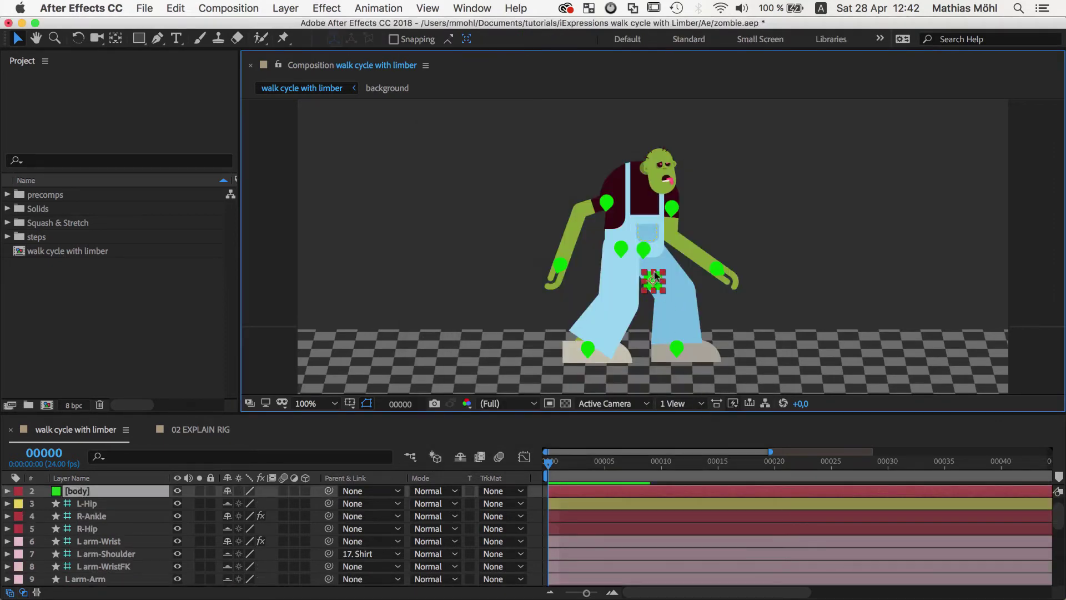
drag(659, 276, 646, 215)
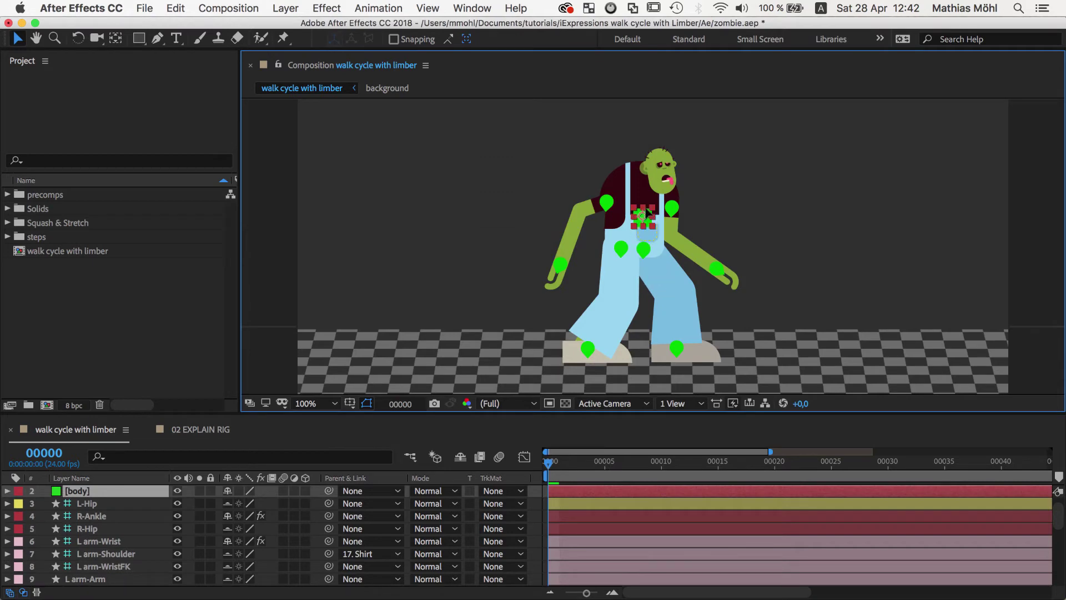
Parent the Dungaree Outlines layer to the body solid and test by moving body right
click(608, 203)
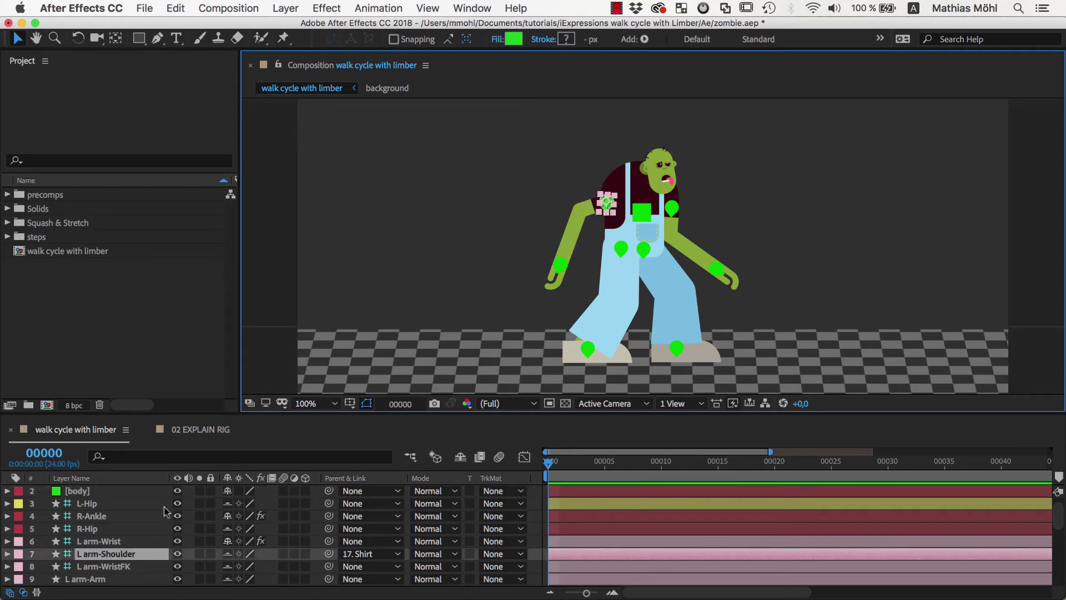
super+click(352, 554)
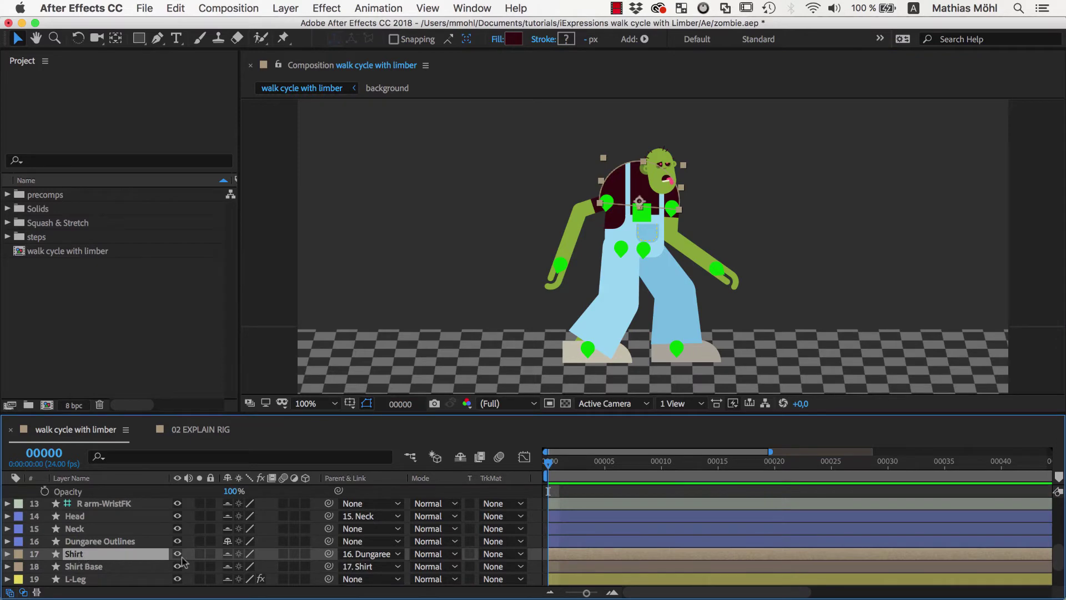
click(125, 545)
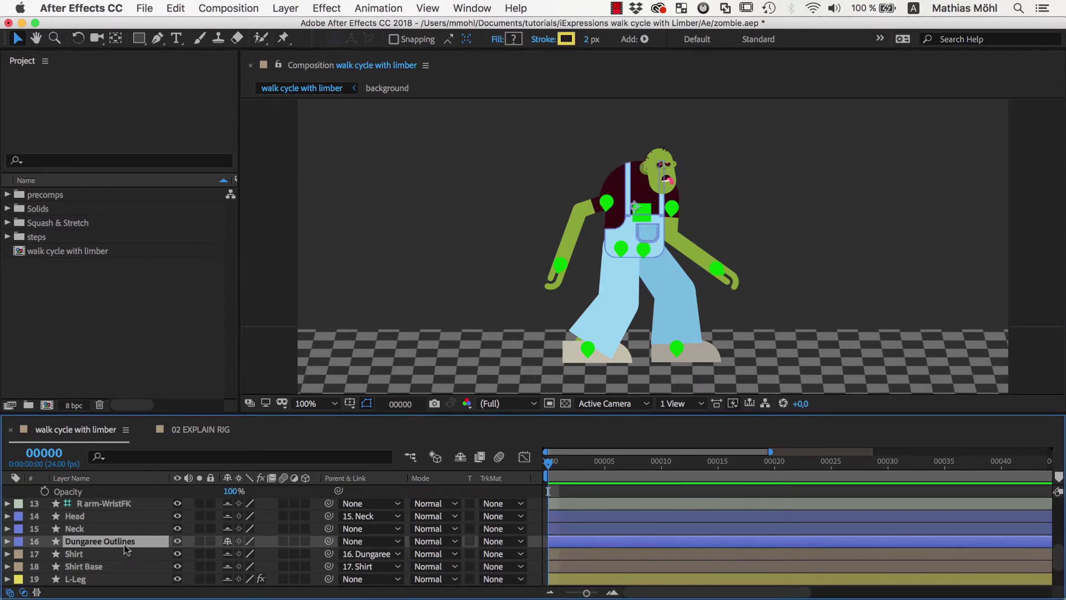
drag(328, 540, 146, 505)
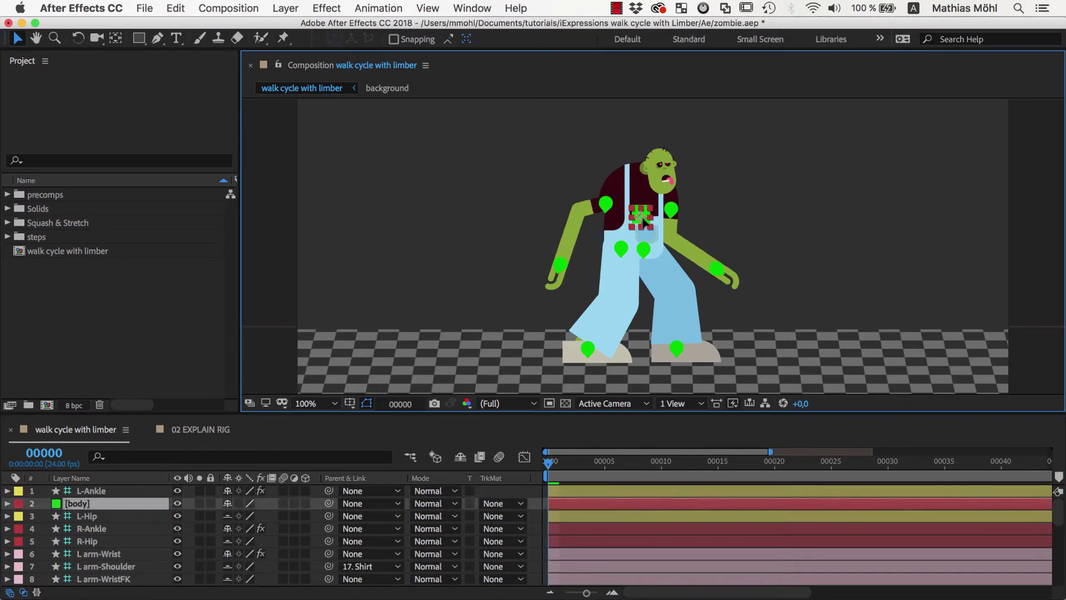
drag(646, 240, 667, 239)
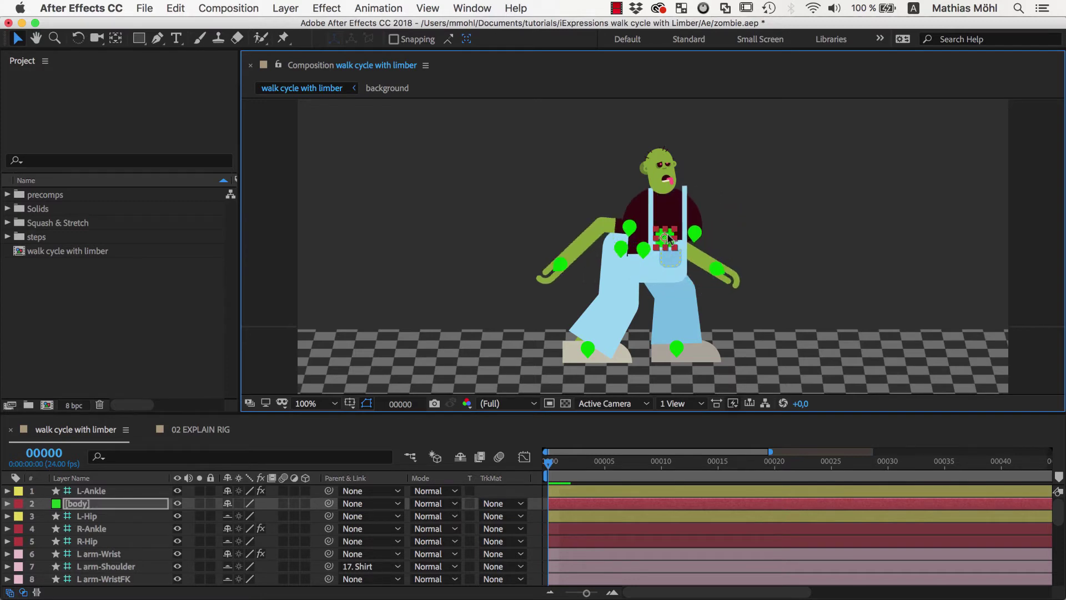
Parent the Neck, L-Hip and R-Hip layers to body, then lower the torso with it
scroll(162, 543, down, 5)
click(231, 492)
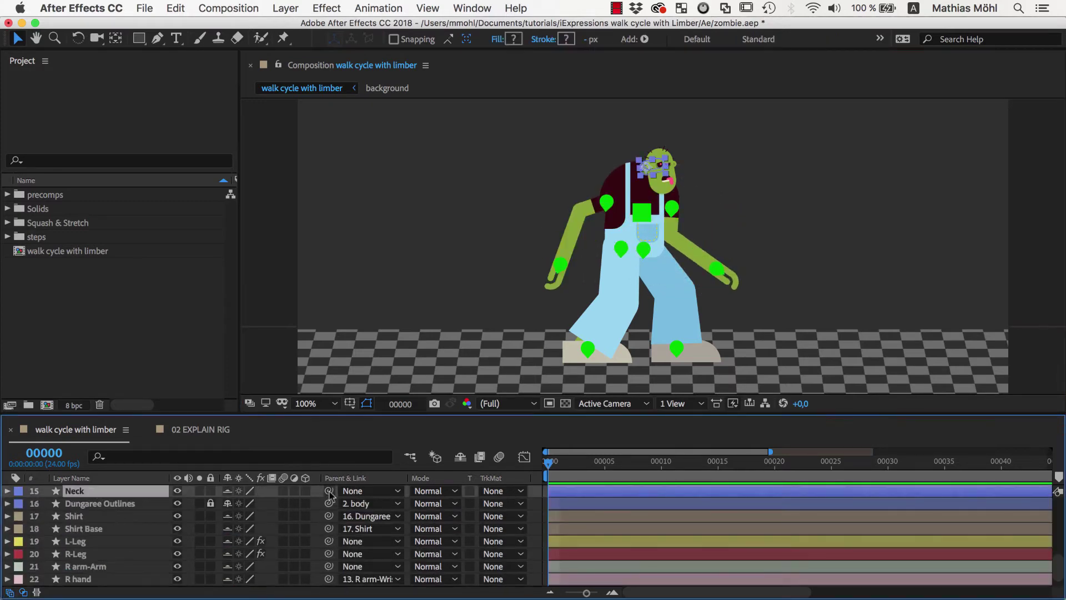
drag(329, 495, 118, 503)
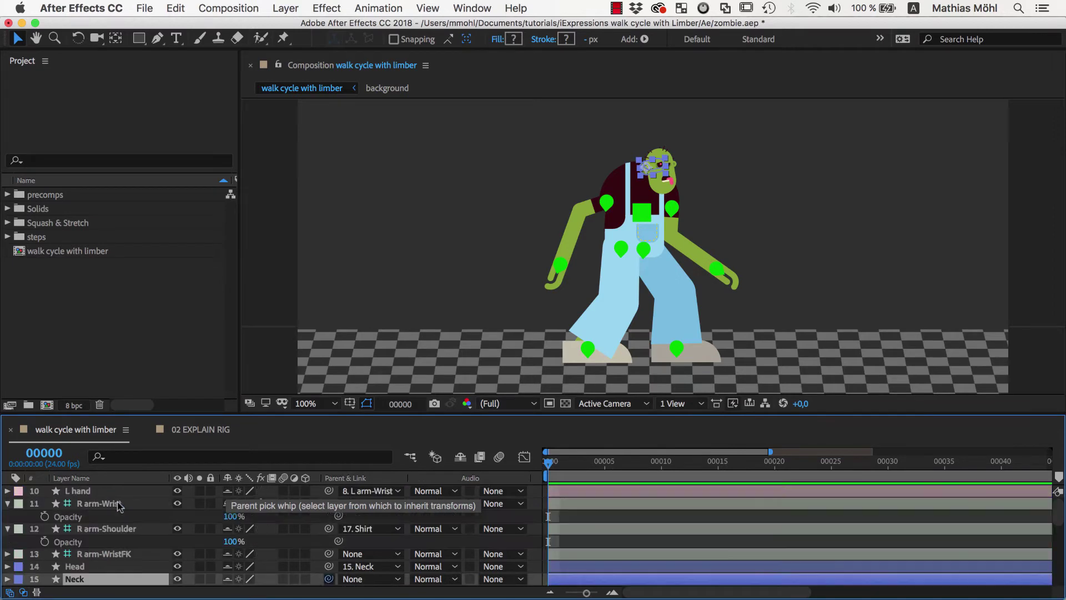
click(623, 252)
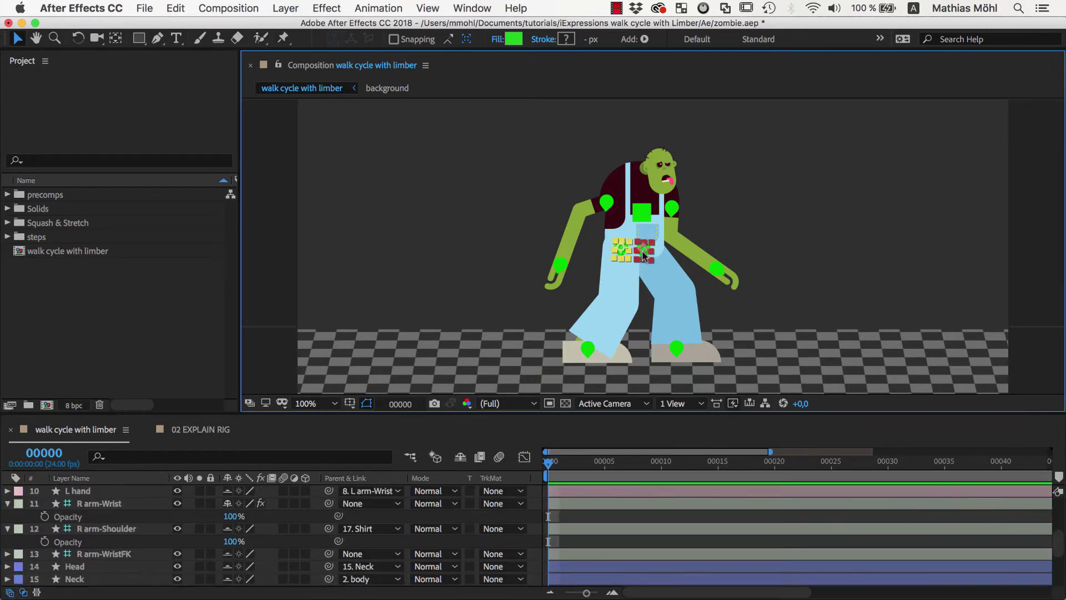
shift+click(644, 251)
scroll(167, 547, up, 4)
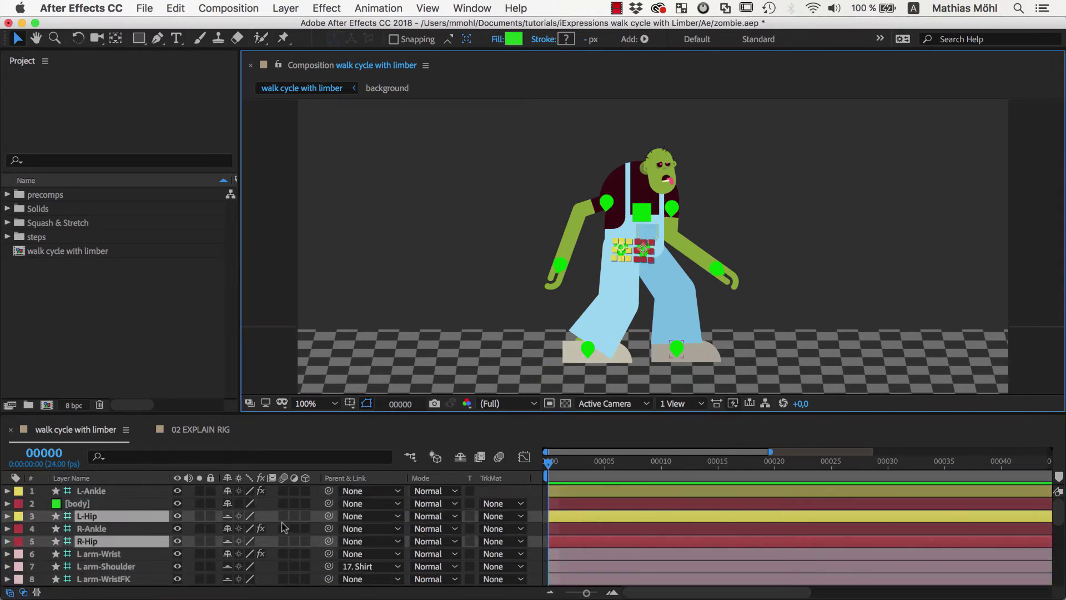
drag(328, 516, 83, 503)
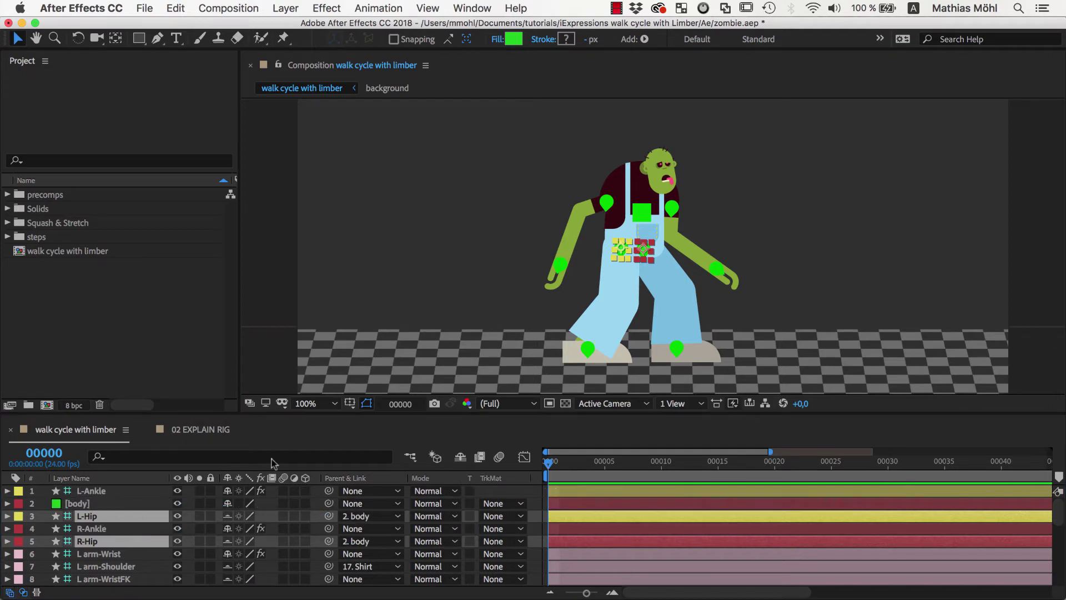
mouse_move(644, 222)
mouse_down()
mouse_move(634, 243)
mouse_move(644, 249)
mouse_move(652, 215)
mouse_move(637, 238)
mouse_move(640, 220)
mouse_up()
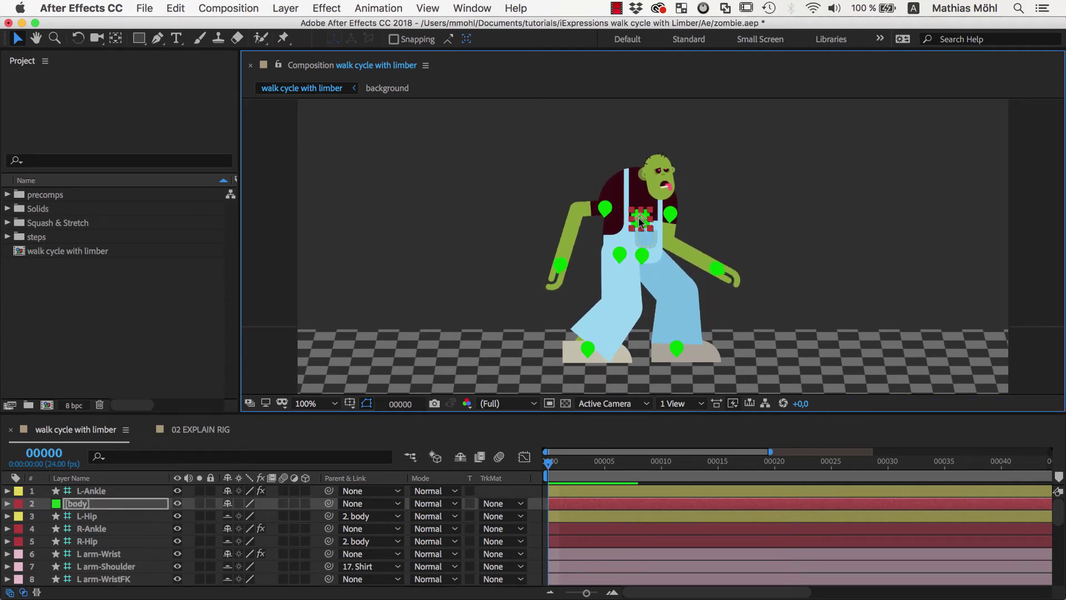
Hide the left shoulder and both hip controller layers
click(609, 215)
shift+click(620, 256)
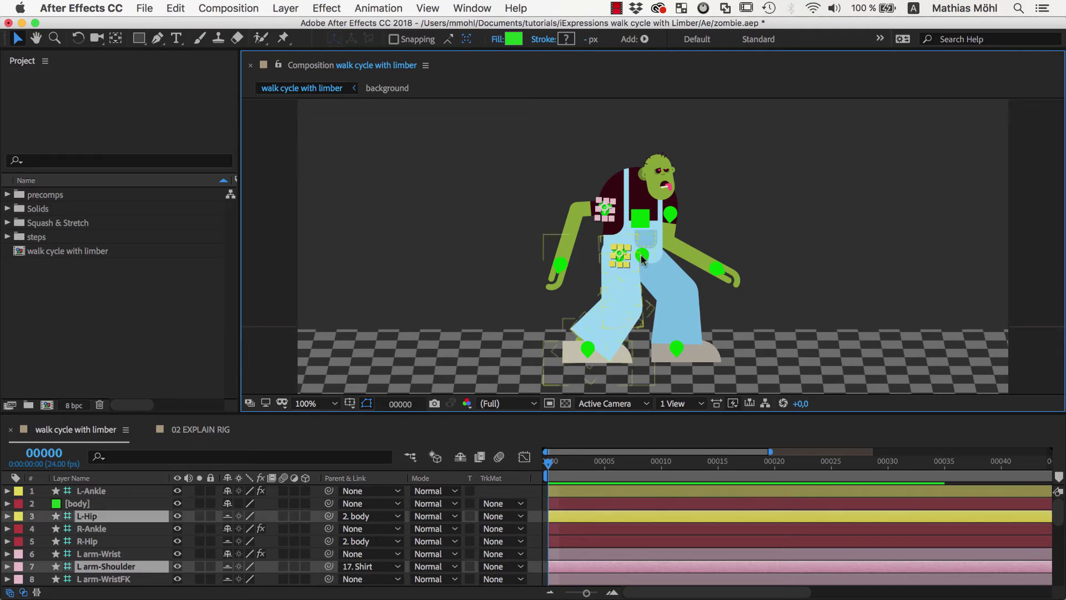
shift+click(642, 256)
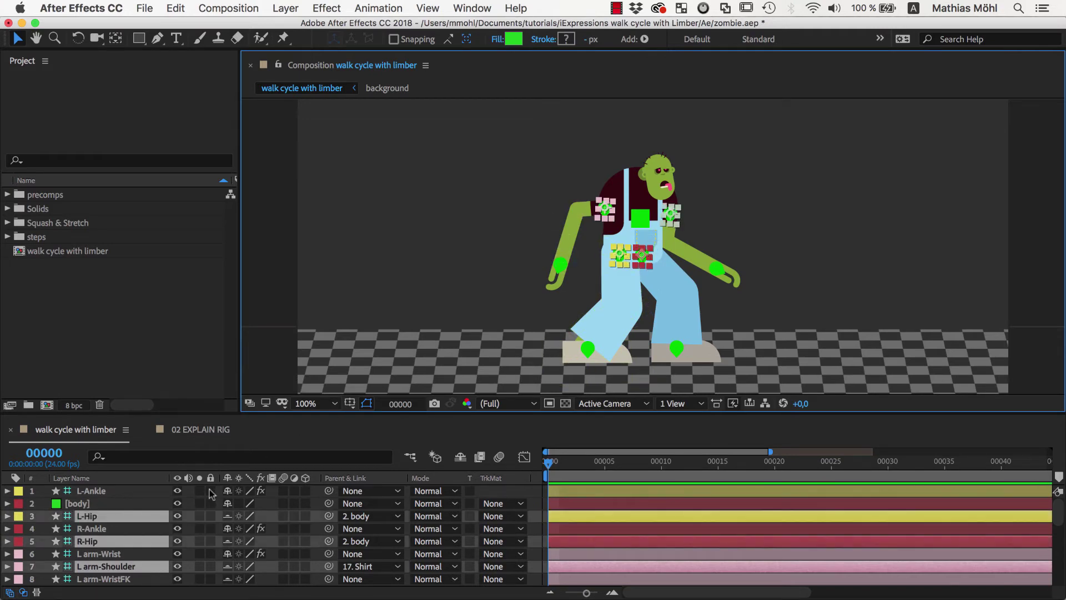
click(178, 516)
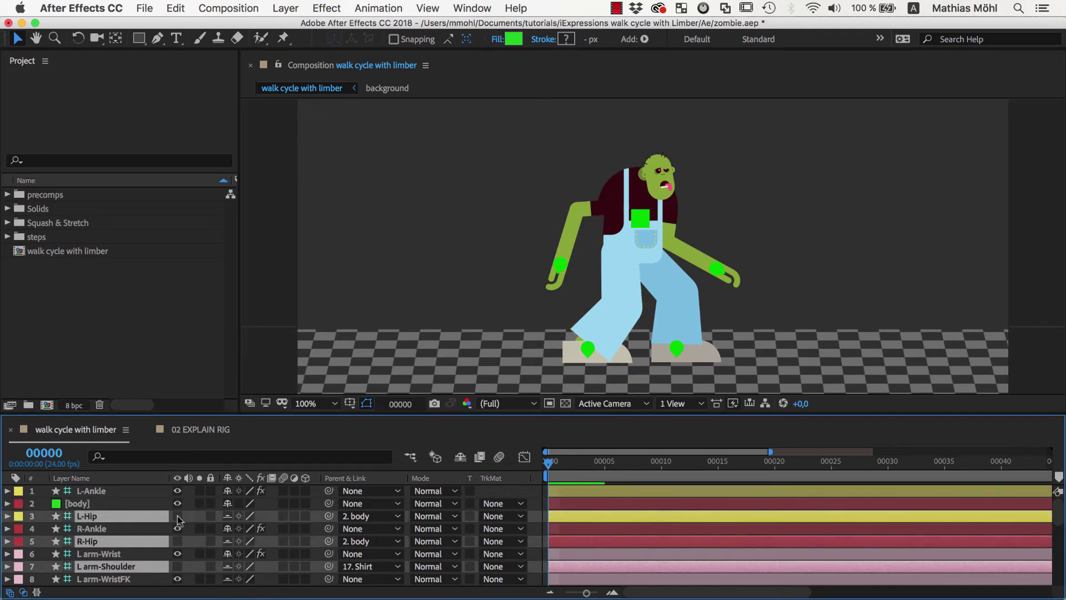
Select the body, both wrist and both ankle controls together
click(718, 269)
shift+click(640, 219)
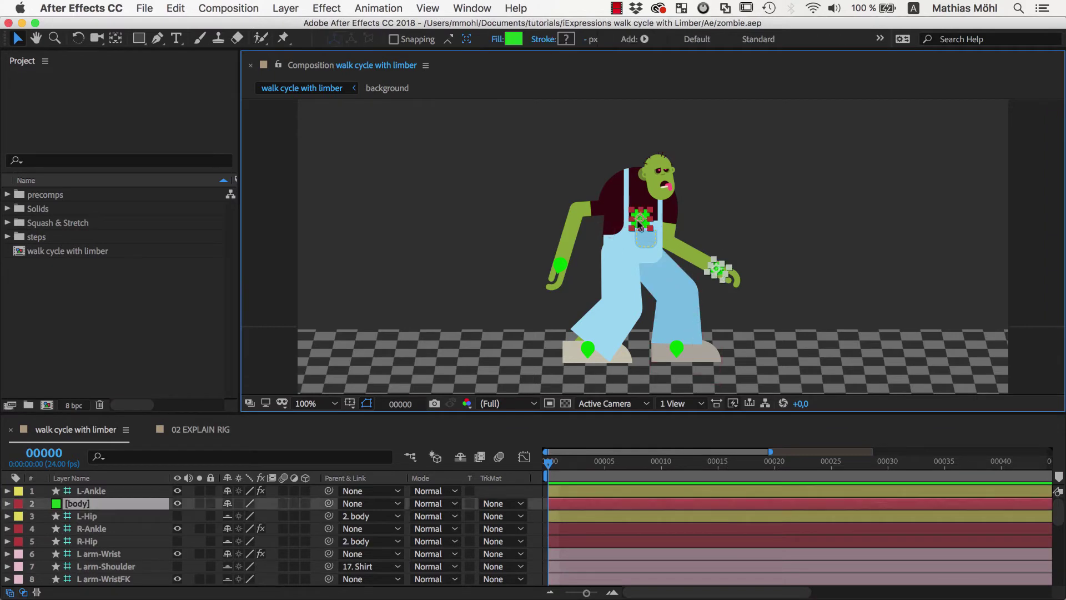
shift+click(559, 263)
shift+click(587, 349)
shift+click(676, 349)
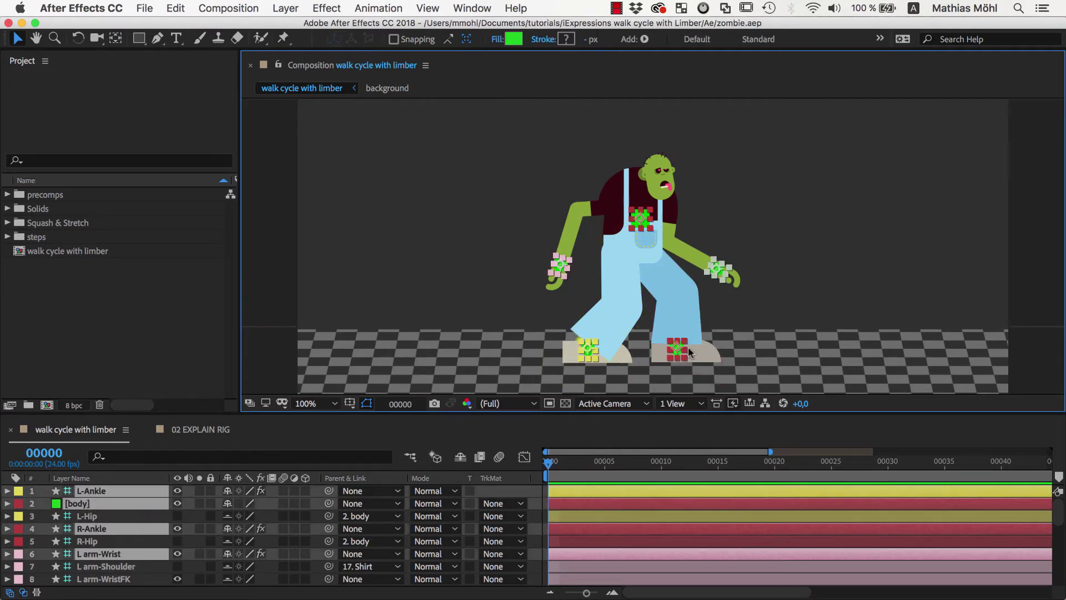
Create a red 100 px solid named zombie master and place it above the zombie's head
click(977, 317)
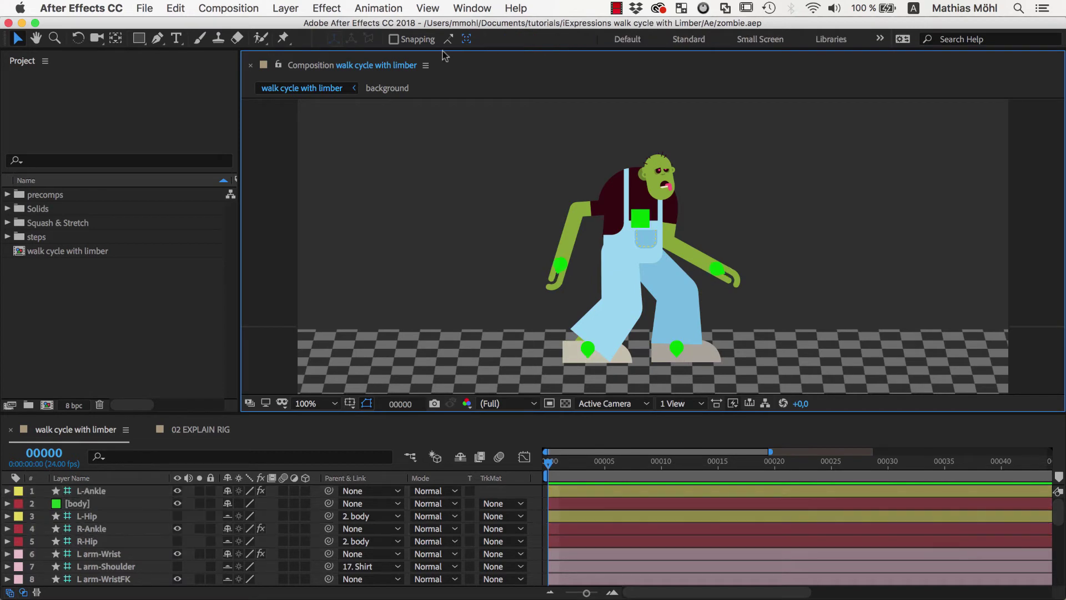
click(285, 8)
key(super+y)
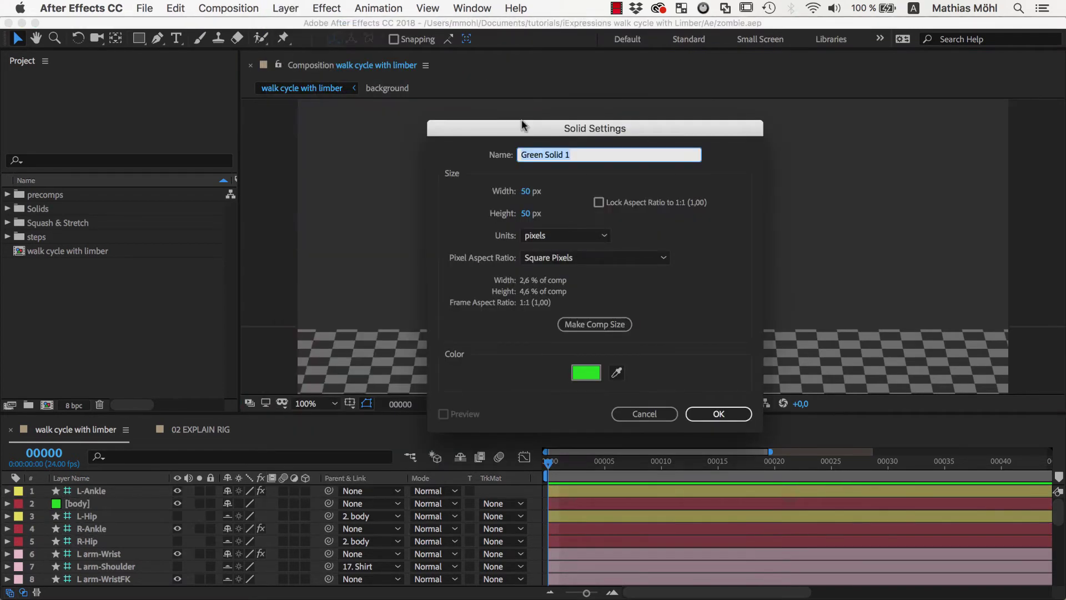
click(529, 192)
text(100)
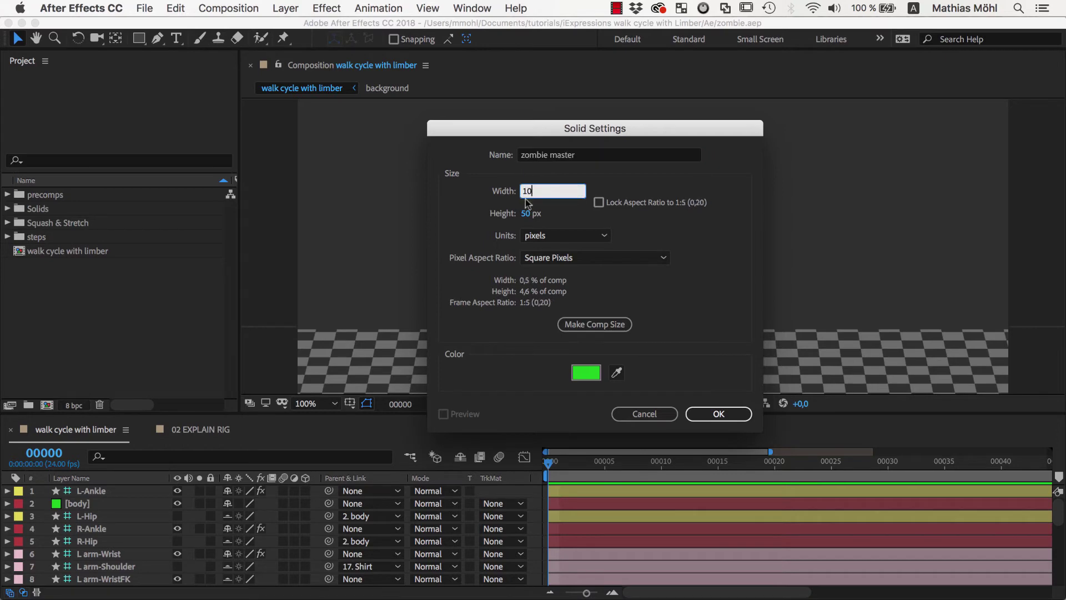
key(Tab)
text(1)
click(581, 367)
click(763, 133)
click(857, 136)
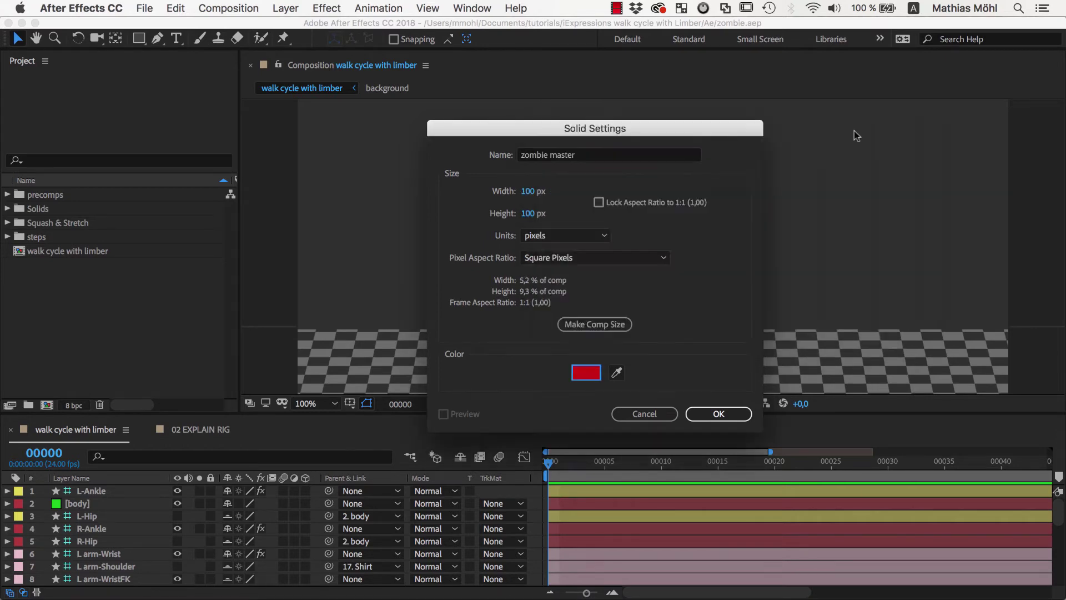
click(718, 414)
drag(658, 278, 597, 131)
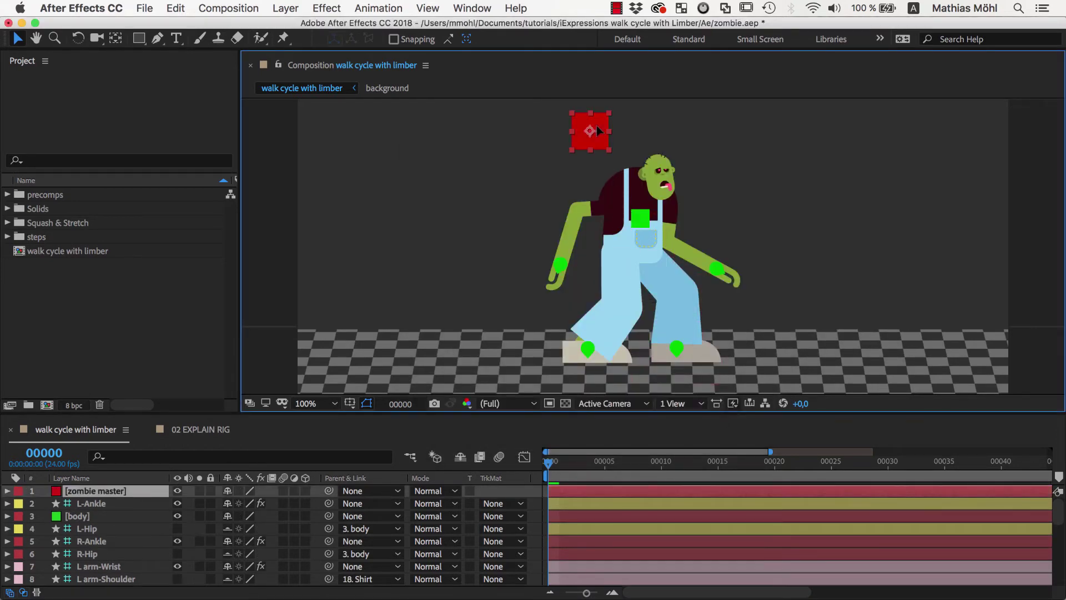
key(Return)
Parent the wrist, ankle and body controllers to zombie master, then test by moving it and lowering body
click(560, 264)
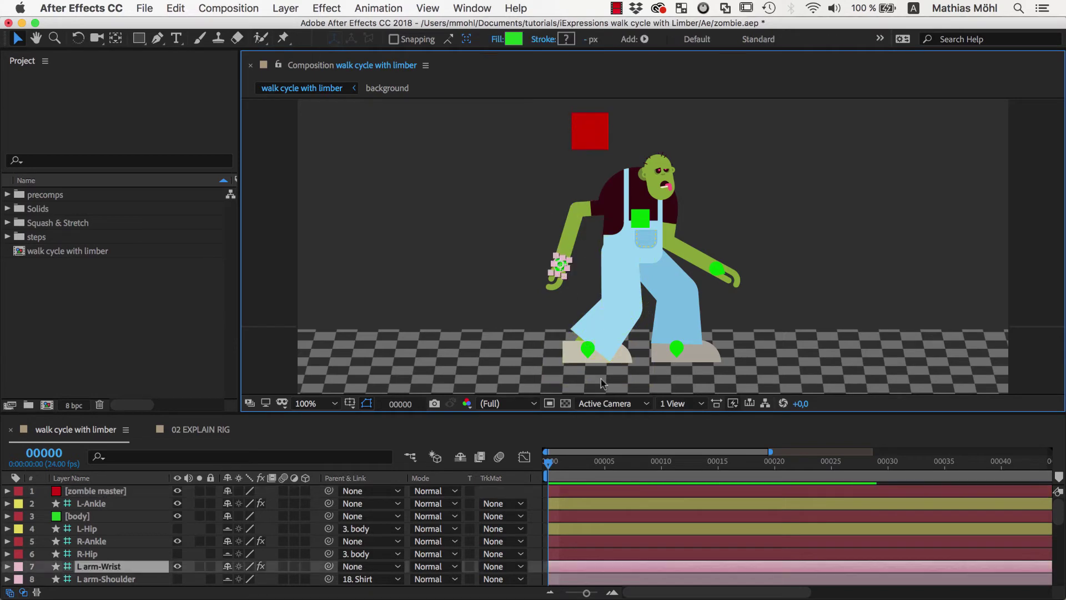
shift+click(587, 349)
shift+click(677, 349)
shift+click(716, 270)
shift+click(641, 219)
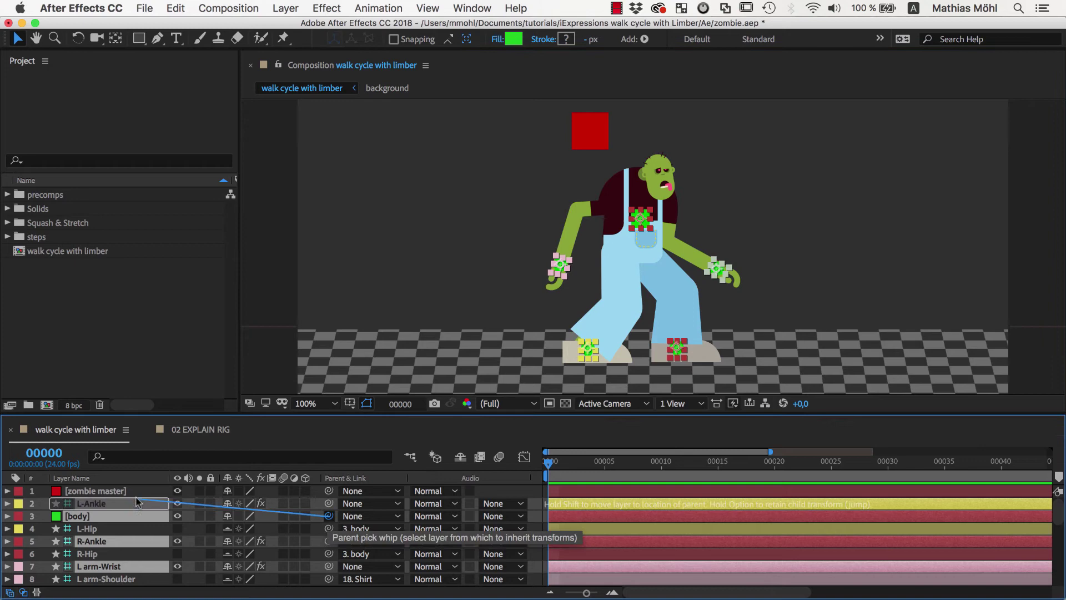
drag(329, 519, 94, 491)
mouse_move(592, 133)
mouse_down()
mouse_move(541, 139)
mouse_move(590, 146)
mouse_up()
drag(637, 222, 644, 235)
Load the Physics Simulations > IK 2D > Walk Cycle preset in the iExpressions2 panel
click(472, 8)
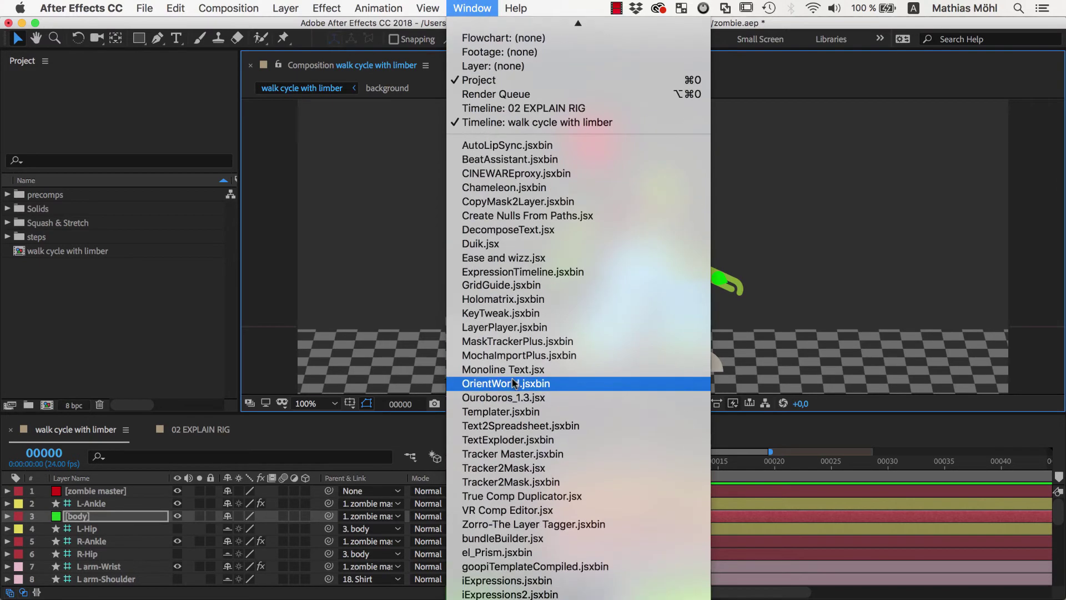
click(509, 586)
click(86, 111)
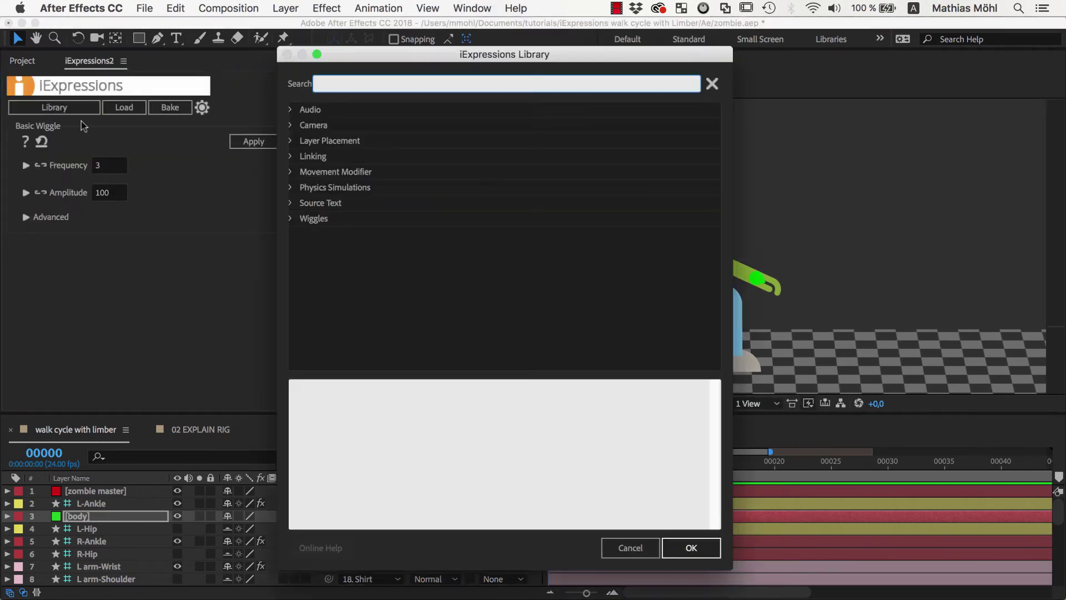
click(290, 189)
click(298, 204)
scroll(313, 281, down, 2)
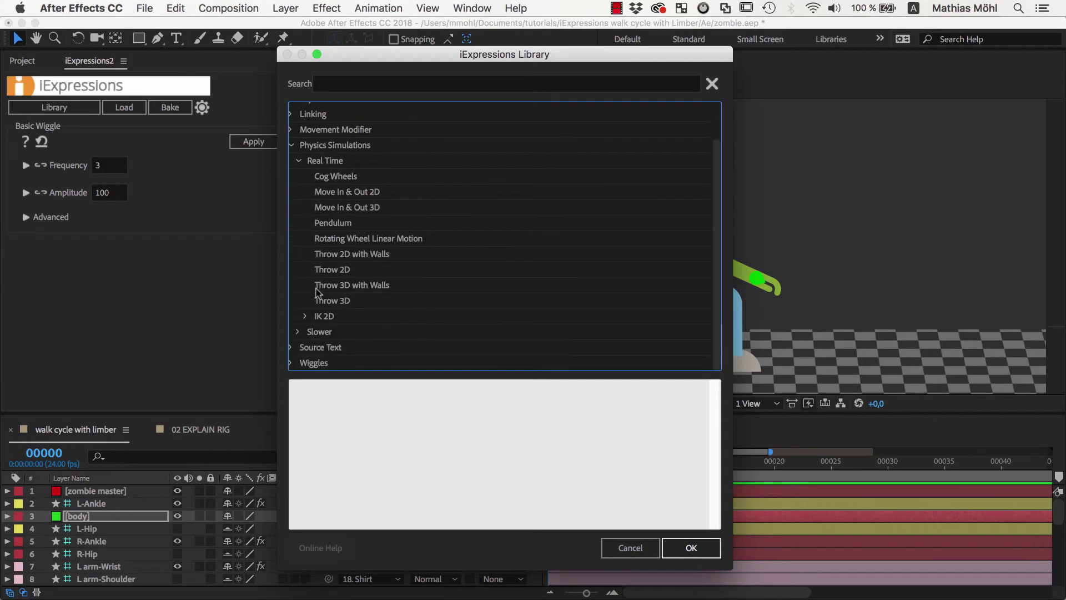
click(306, 312)
scroll(309, 319, down, 3)
click(337, 317)
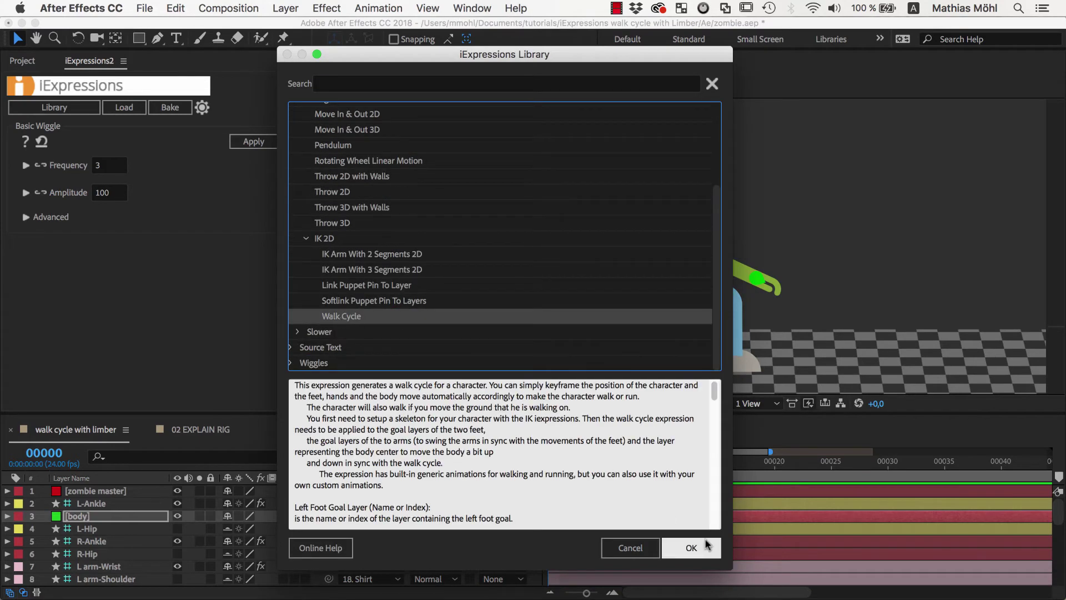
click(691, 548)
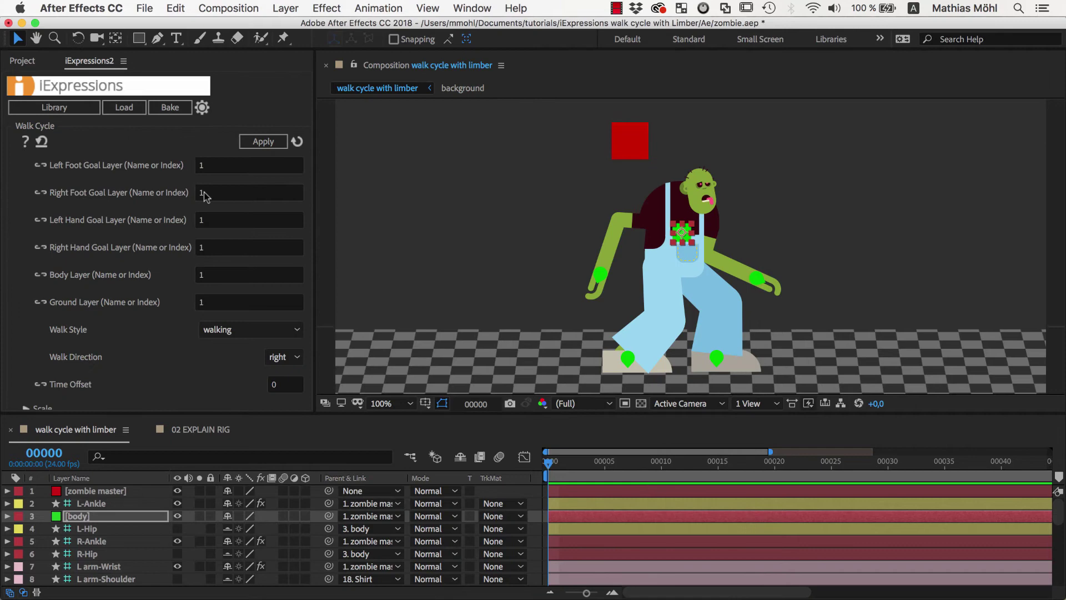
Set the Left and Right Foot Goal Layers to L-Ankle and R-Ankle
click(628, 359)
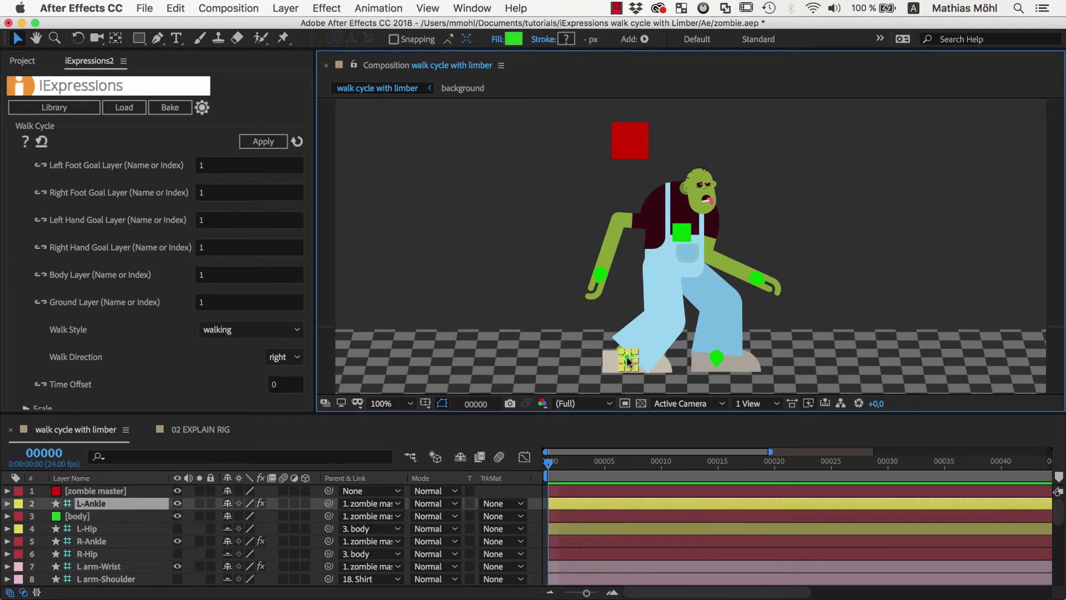
click(107, 505)
key(Return)
click(207, 165)
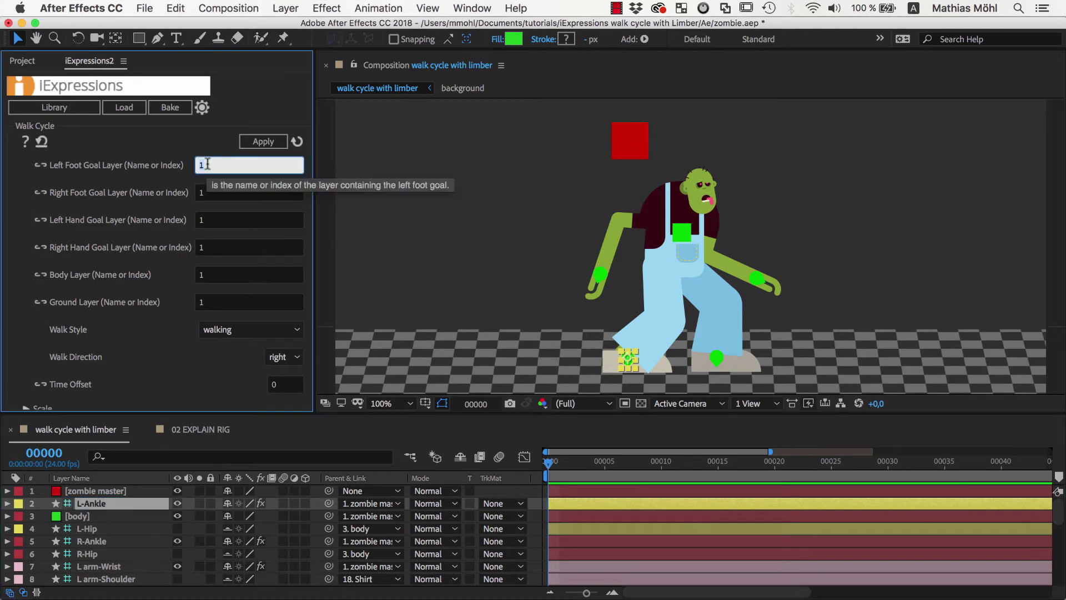
click(105, 542)
key(Return)
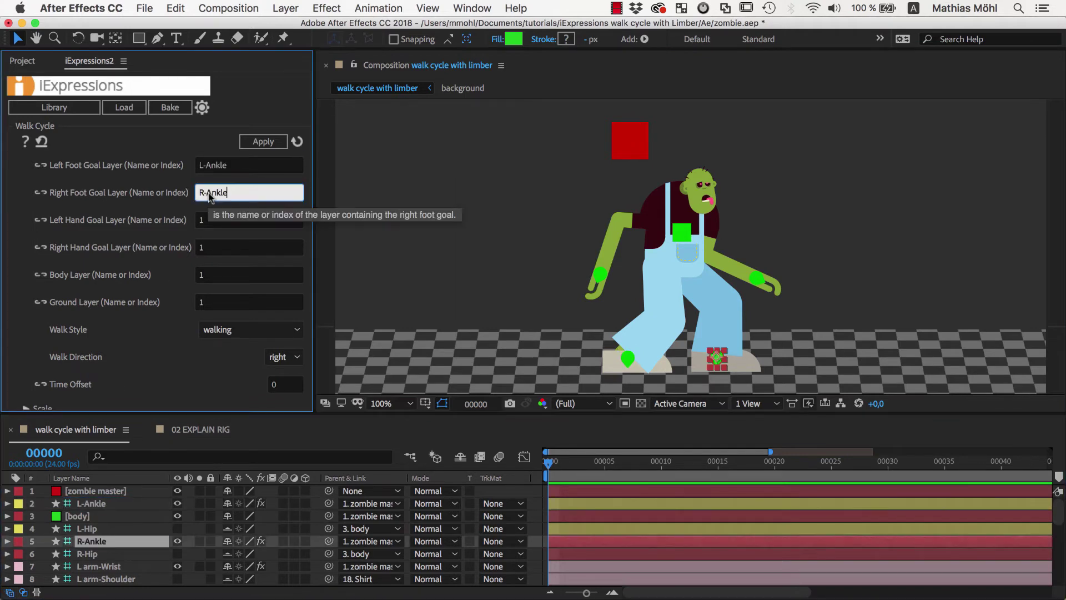
Set the hand goals to L arm-Wrist and R arm-Wrist and the Body Layer to body
click(103, 566)
scroll(103, 557, down, 3)
click(100, 553)
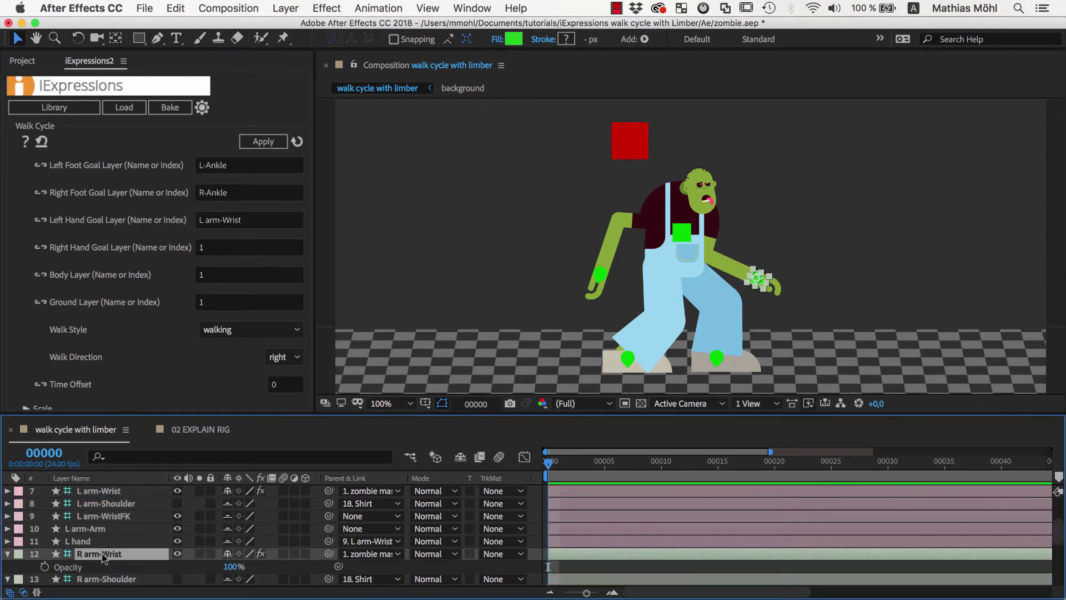
click(210, 247)
scroll(89, 533, up, 3)
click(83, 516)
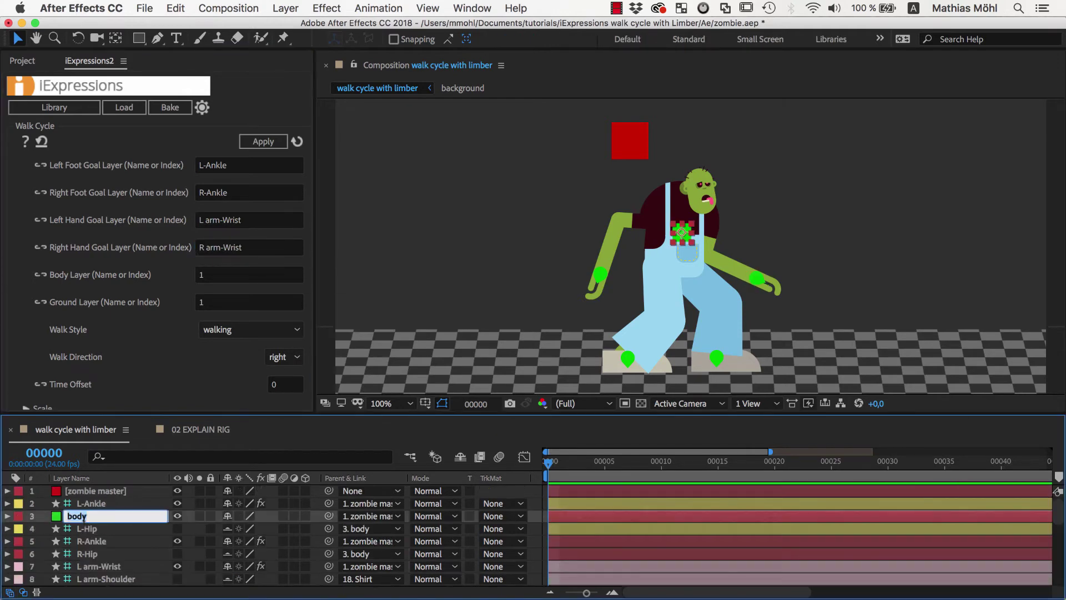
click(202, 281)
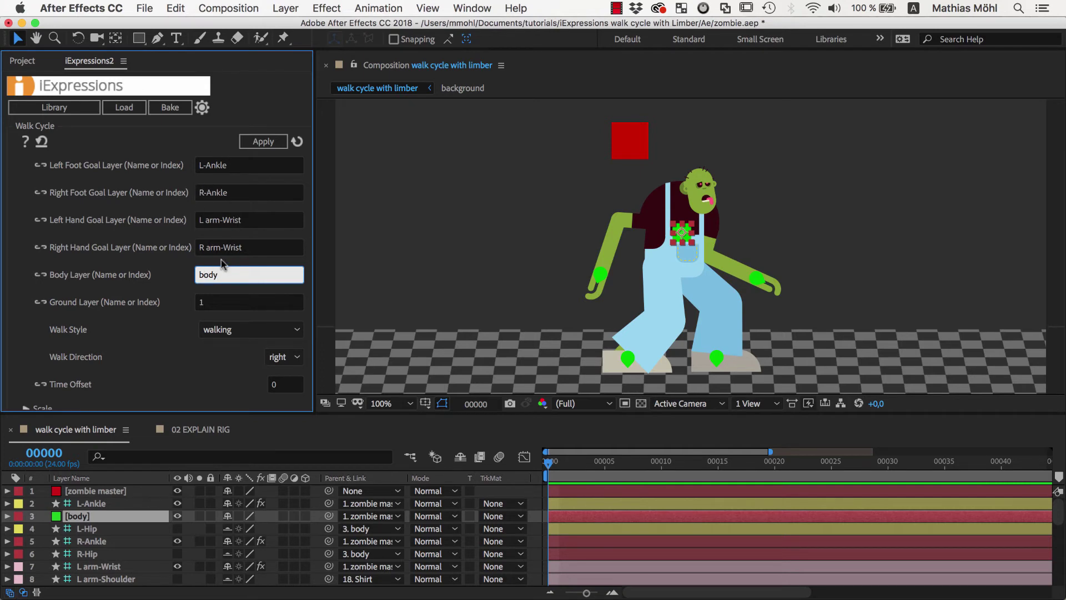
click(184, 279)
Set the Ground Layer to background by copying and pasting its layer name
click(205, 304)
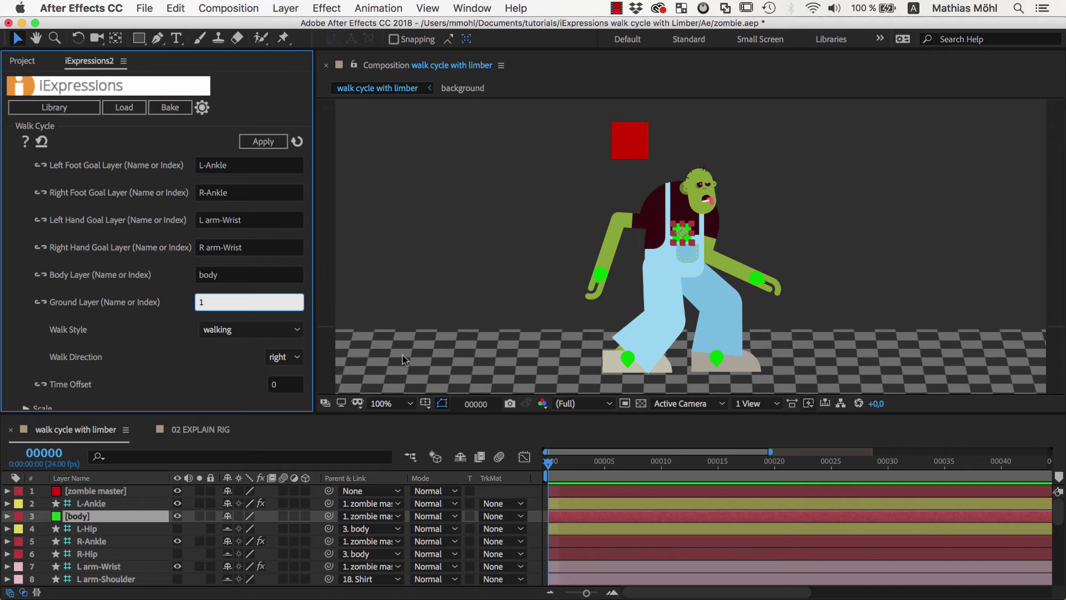
click(476, 355)
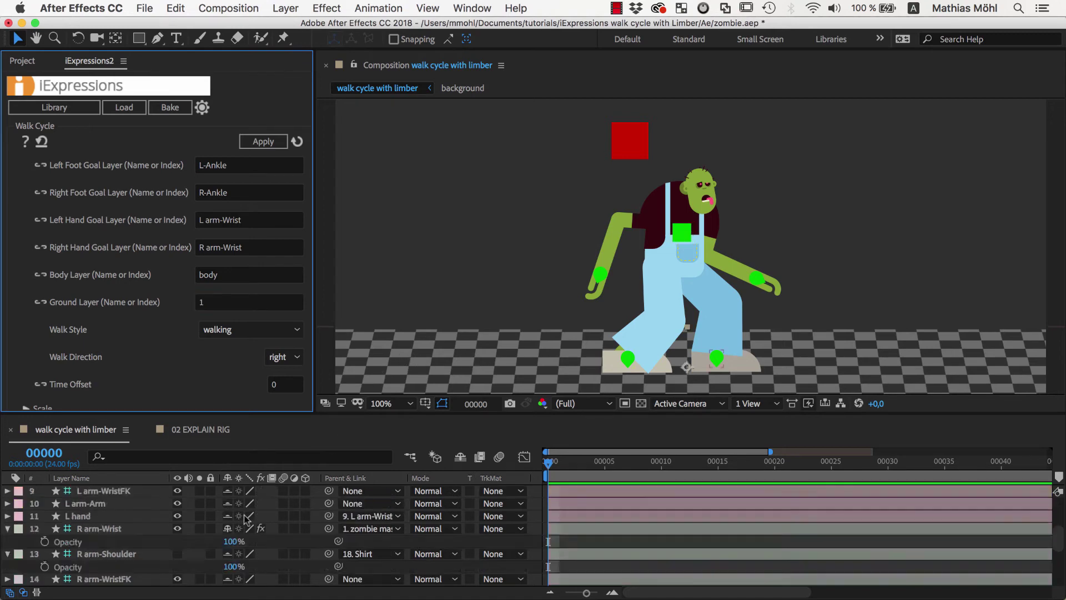
click(118, 580)
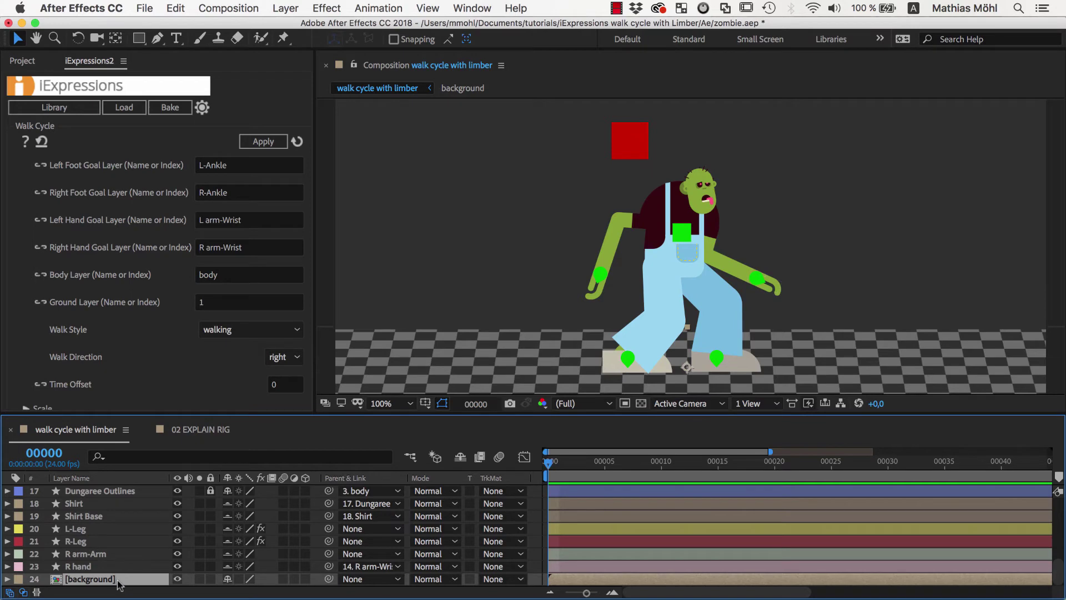
key(Return)
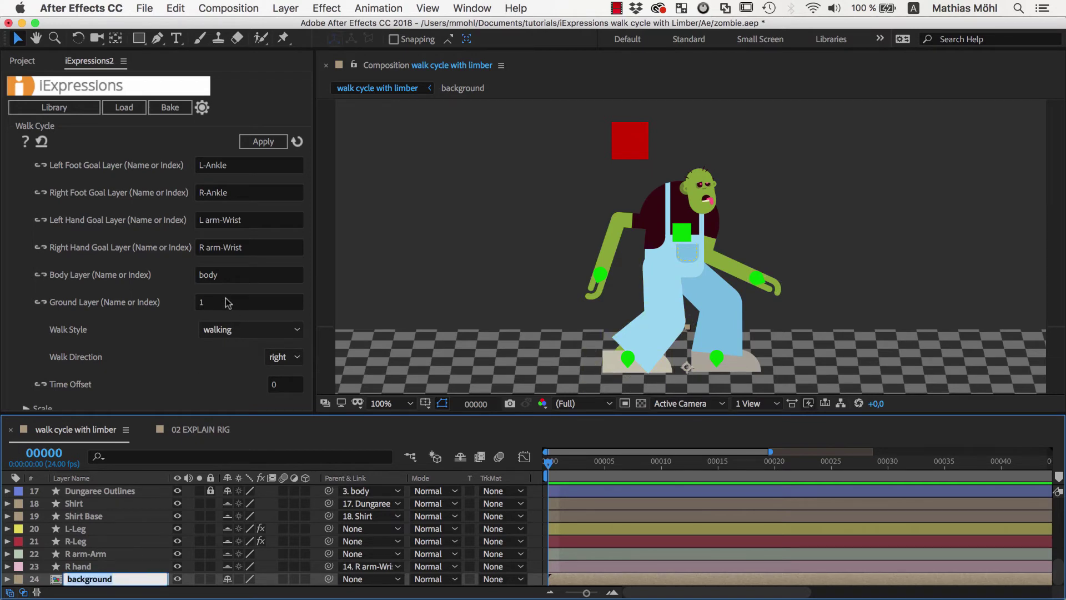
key(super+c)
double_click(228, 303)
key(super+v)
click(180, 307)
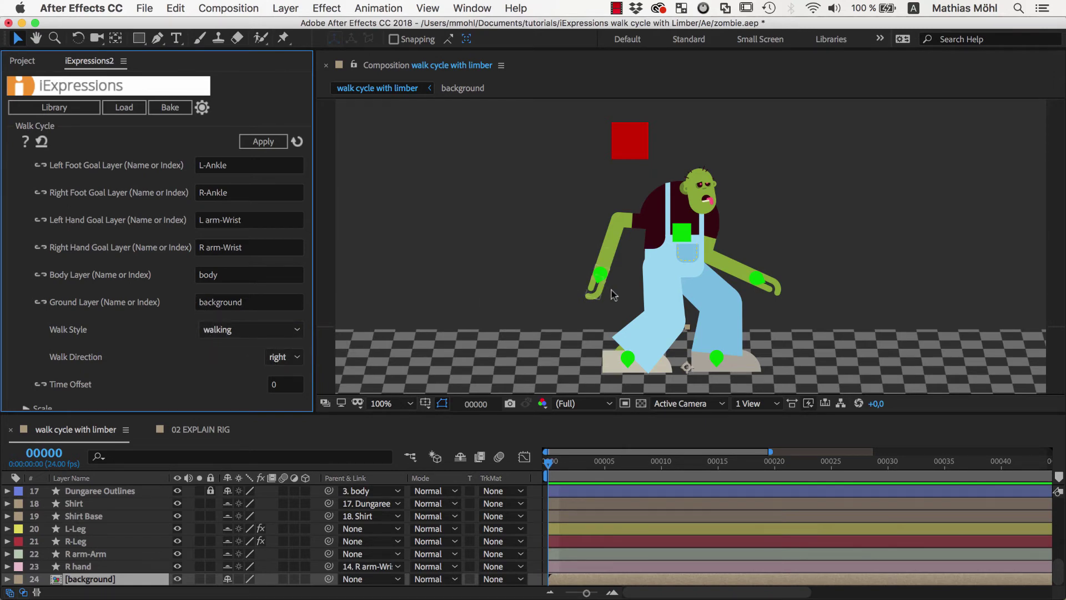
Repose the zombie: left foot further right, upper body raised, both hands in front of the overalls
click(687, 237)
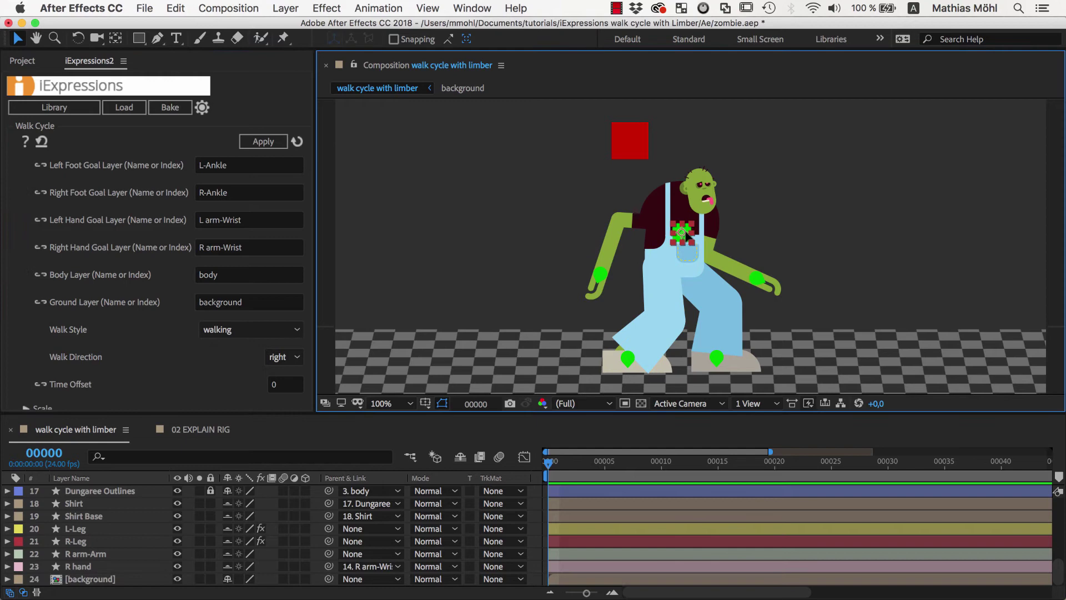
mouse_move(627, 358)
mouse_down()
mouse_move(708, 358)
mouse_move(690, 359)
mouse_up()
drag(682, 226, 683, 221)
click(600, 274)
drag(604, 278, 661, 284)
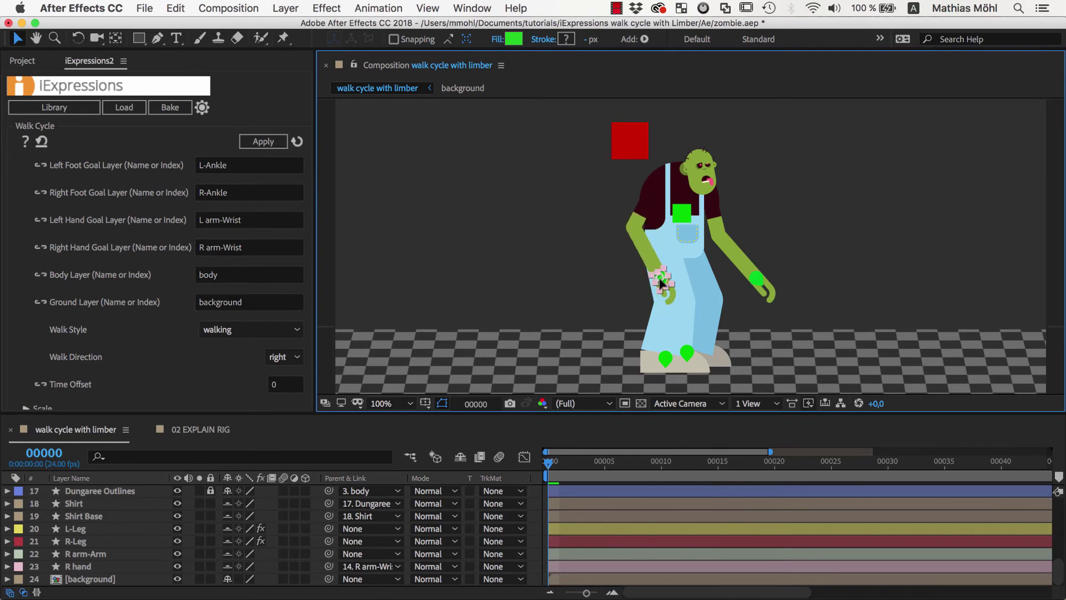
drag(754, 282, 717, 289)
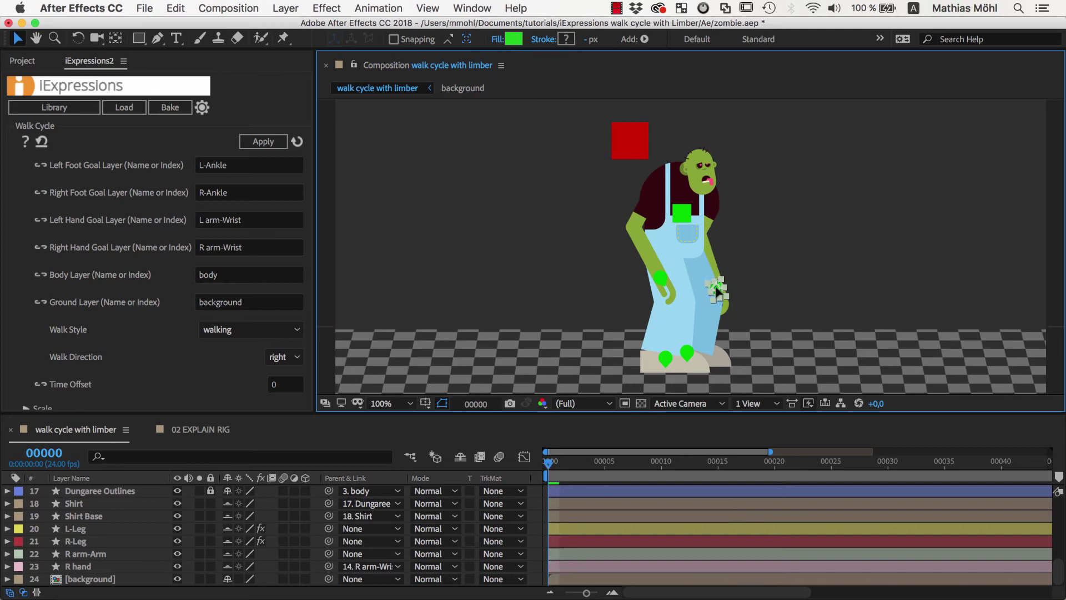
click(609, 331)
Select the hand, body and foot goal layers in the comp
click(661, 282)
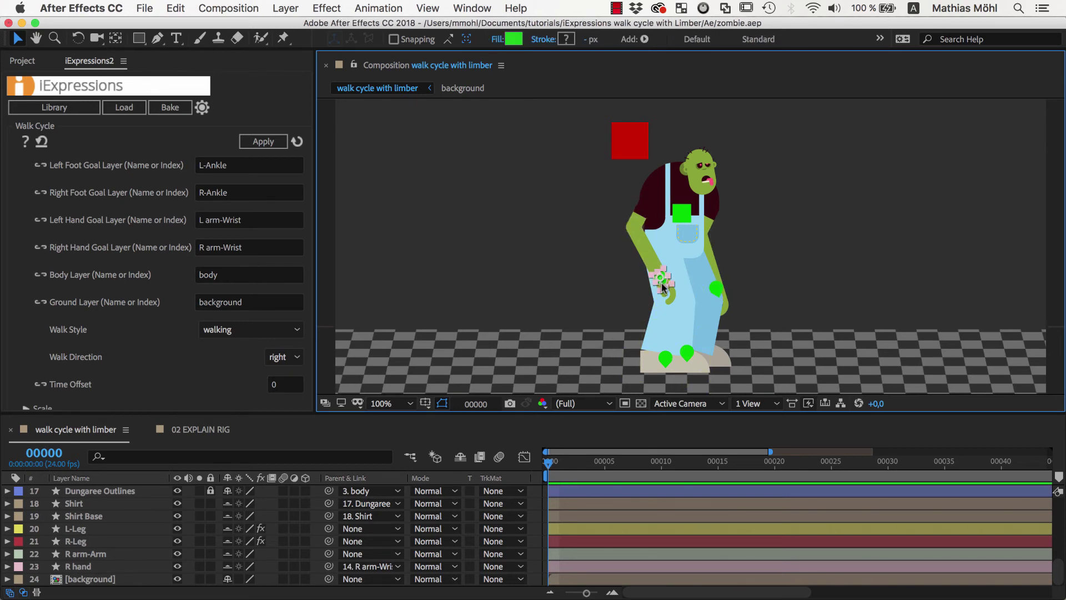
shift+click(682, 213)
shift+click(717, 288)
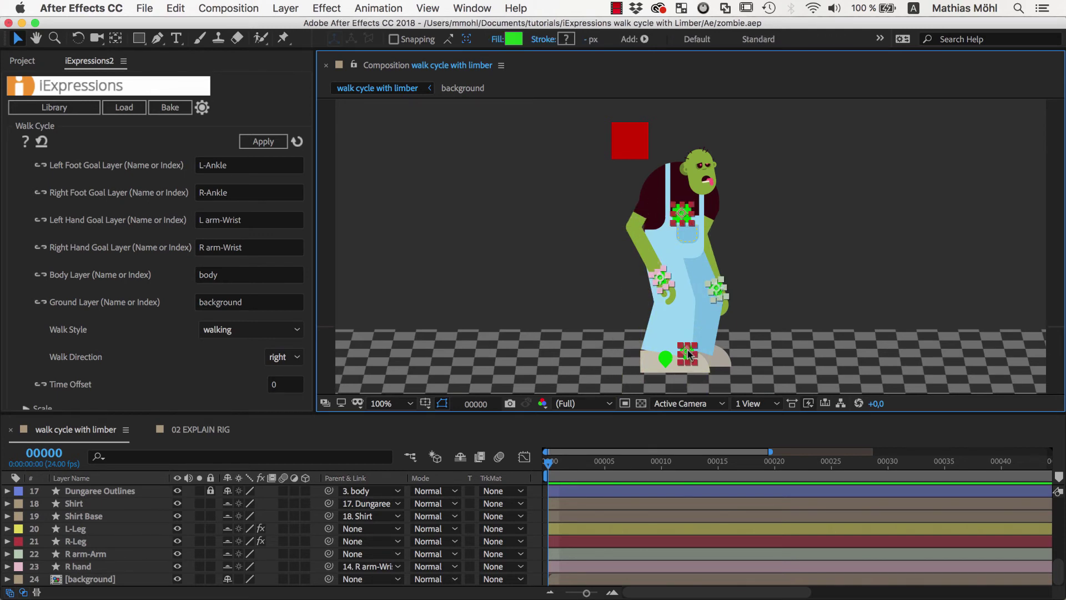
shift+click(668, 361)
Apply the Walk Cycle and set a starting Position keyframe on zombie master
click(264, 141)
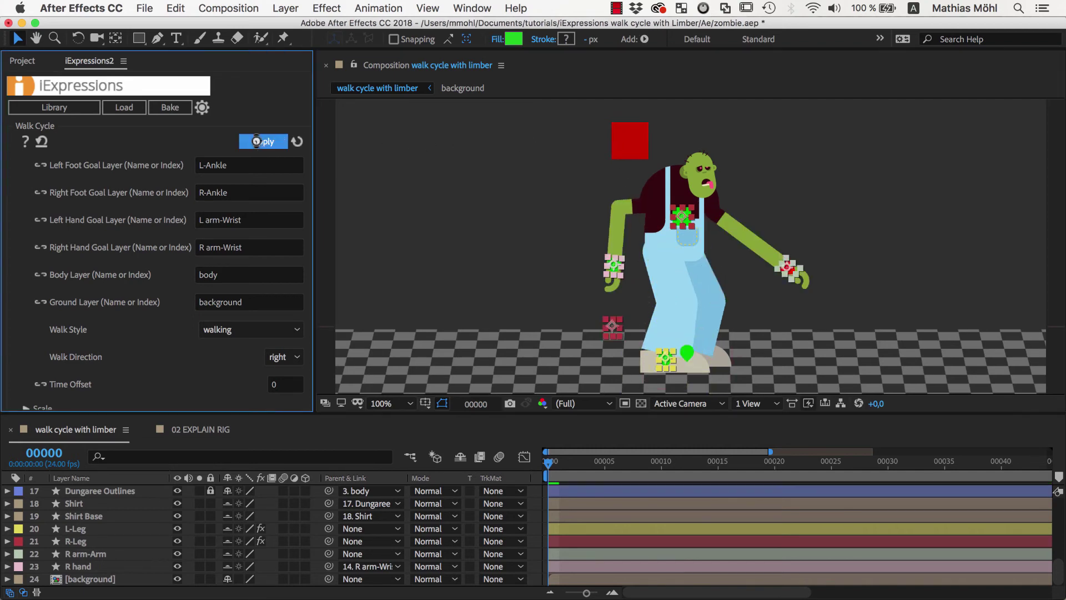
click(44, 503)
key(minus)
click(880, 461)
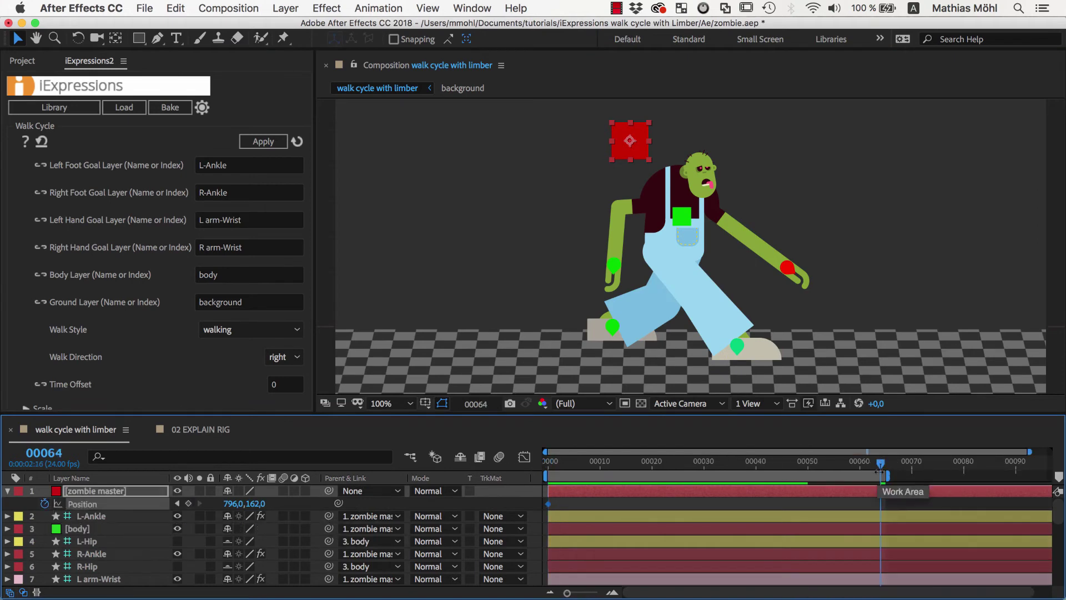
At frame 64 move zombie master far right, preview the walk, and dock the iExpressions panel
drag(630, 140, 678, 141)
drag(768, 144, 959, 168)
key(space)
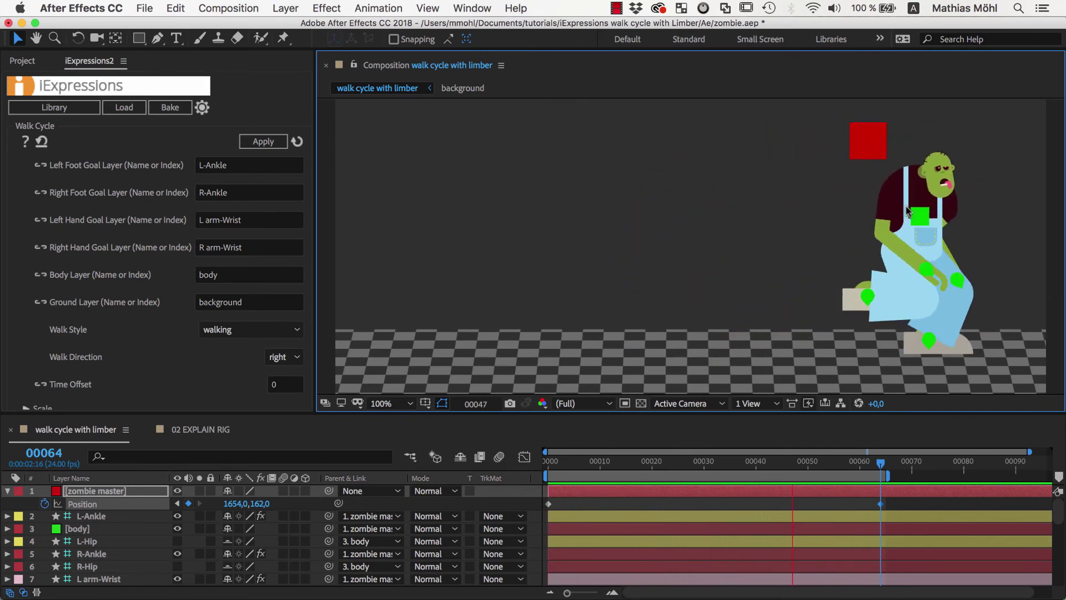
key(space)
drag(133, 43, 304, 246)
Enter 50 for the Foot Movement and Hand Movement scale values in the Walk Cycle
click(26, 409)
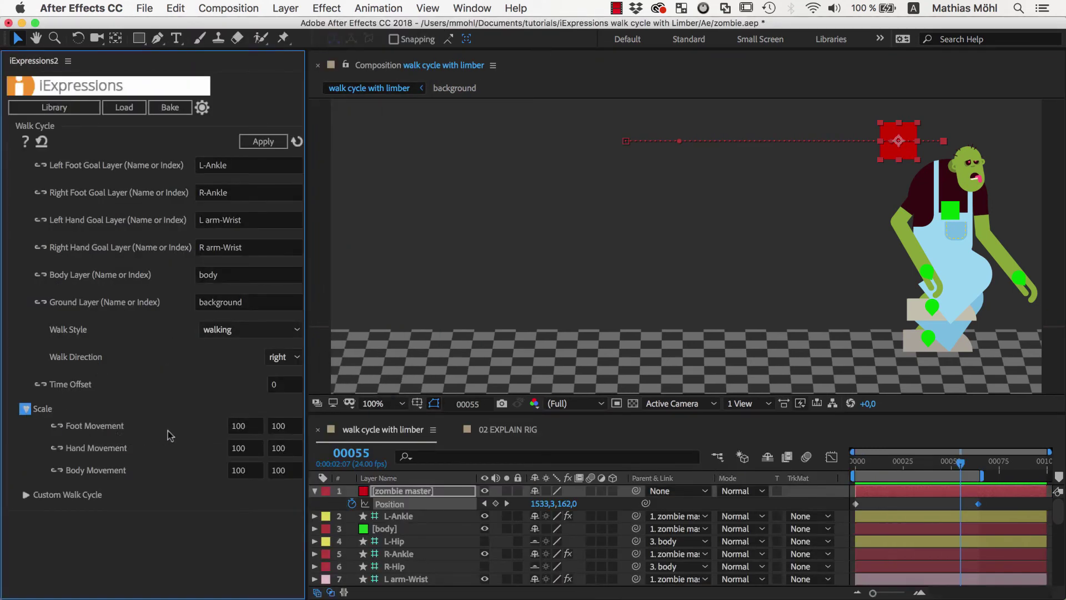
click(243, 432)
text(50)
key(Return)
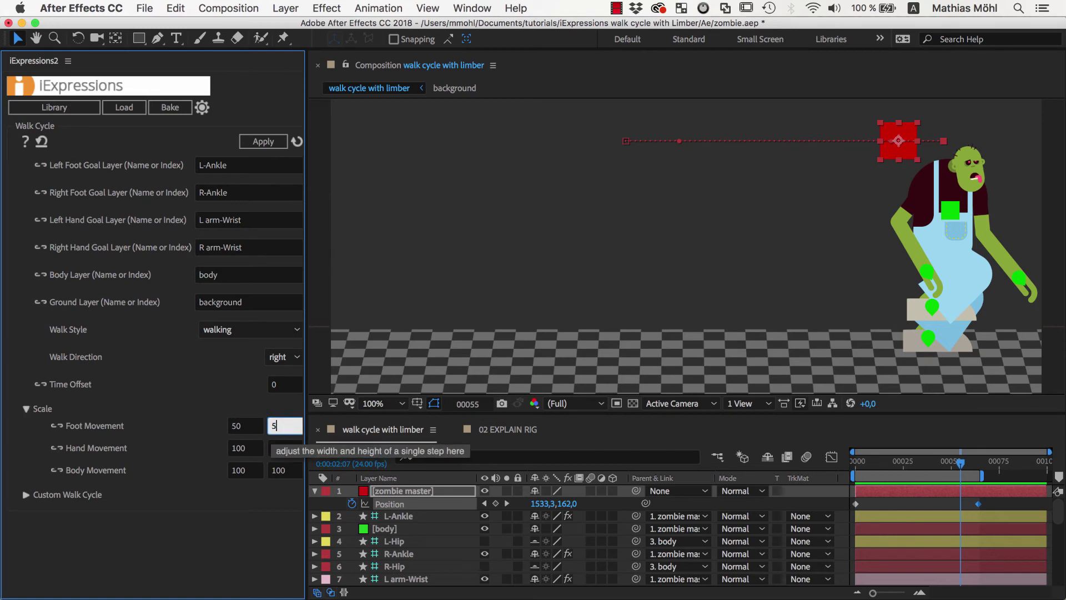
click(242, 447)
text(50)
click(277, 451)
text(50)
click(242, 469)
text(50)
click(280, 473)
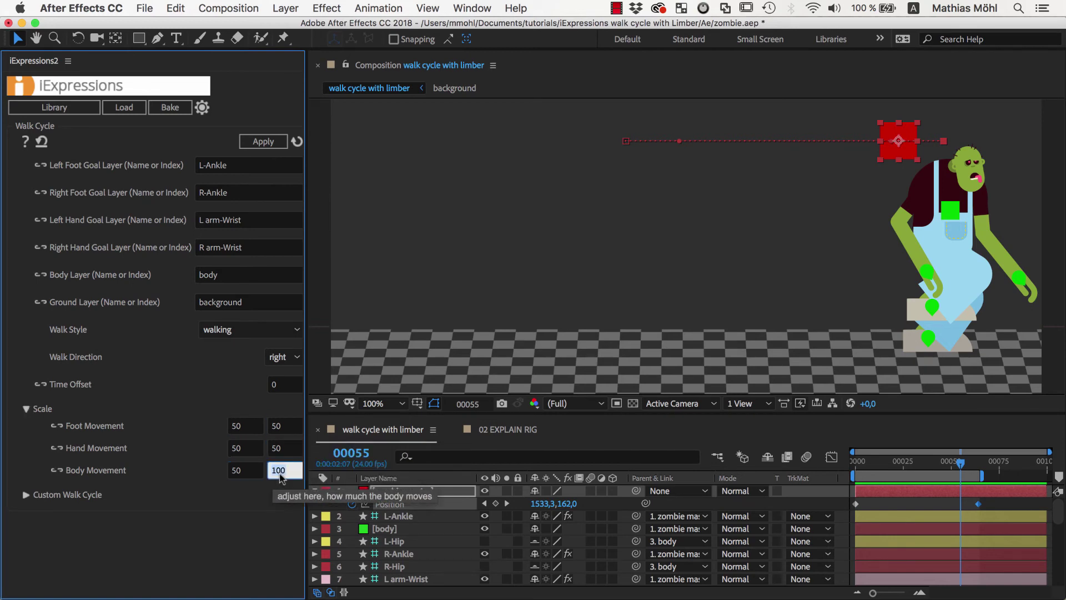
Reapply and preview, then change Foot Movement to 50/25 and Body Movement to 50/100 and reapply
click(927, 274)
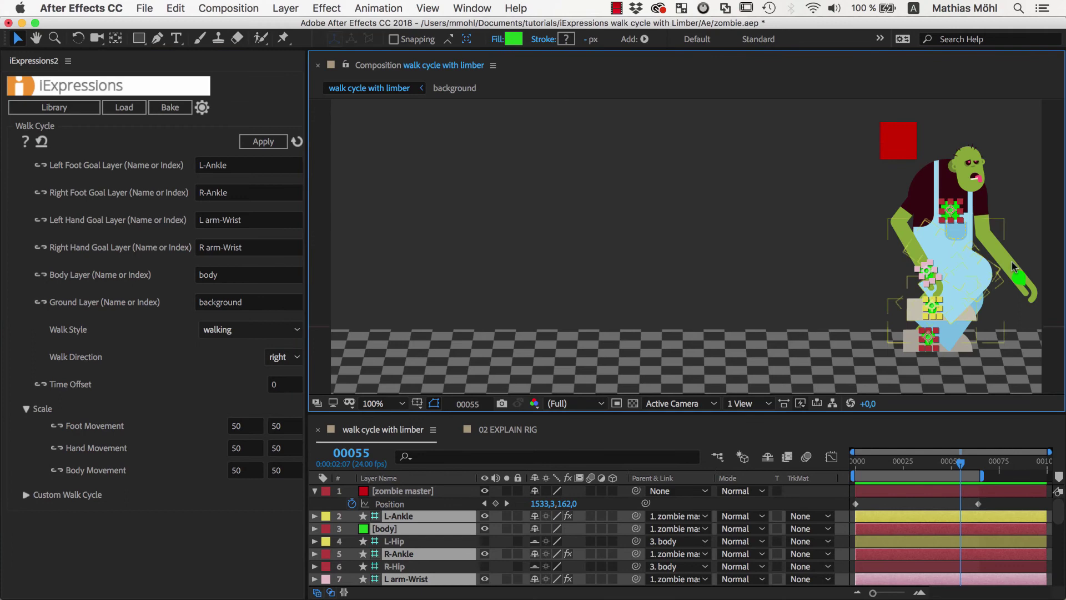
key(space)
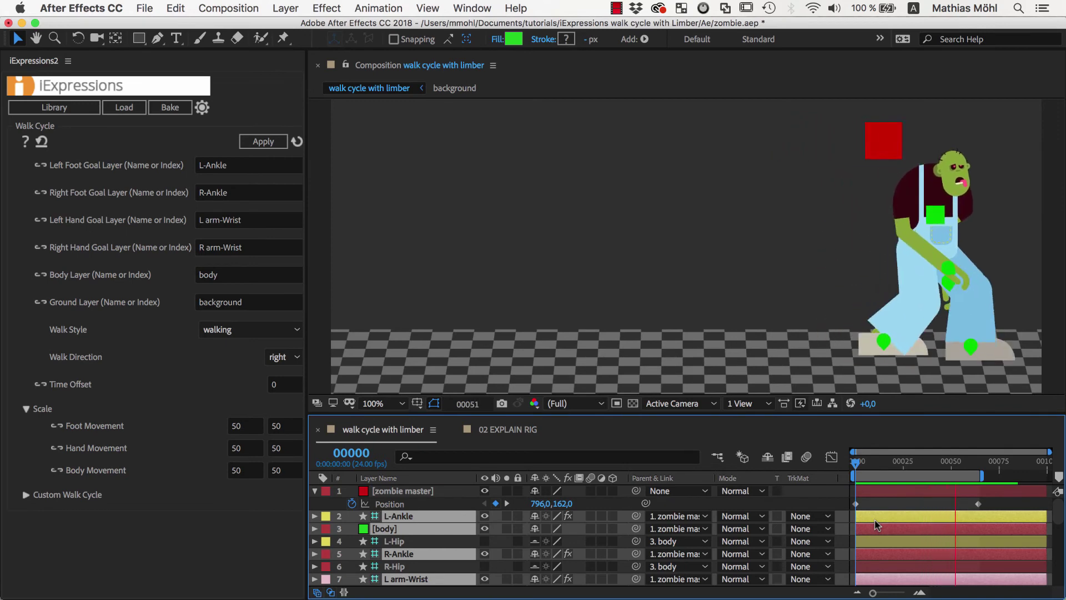
key(space)
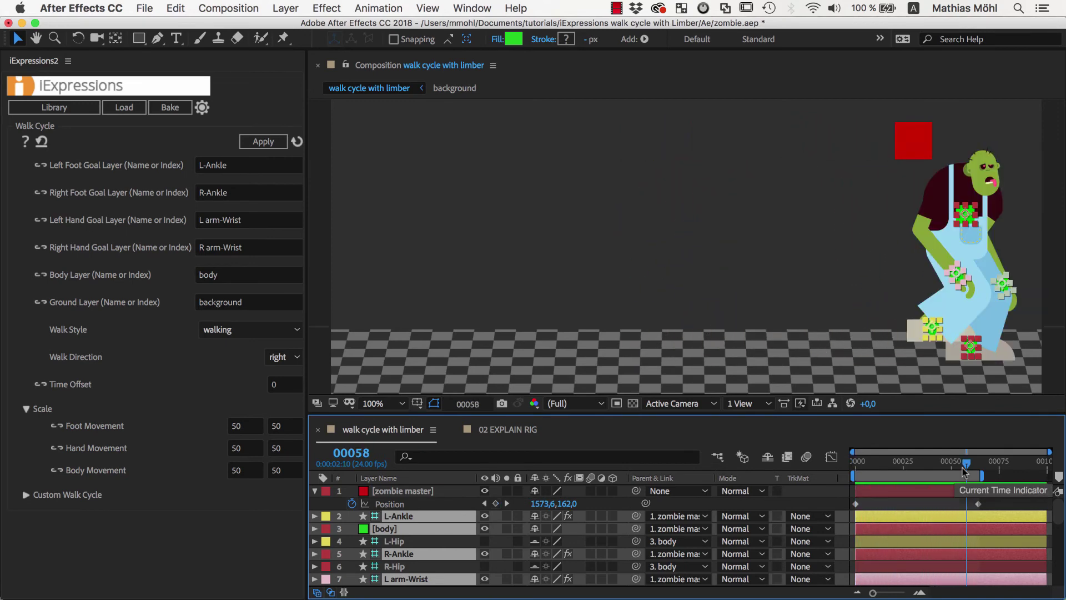
click(283, 429)
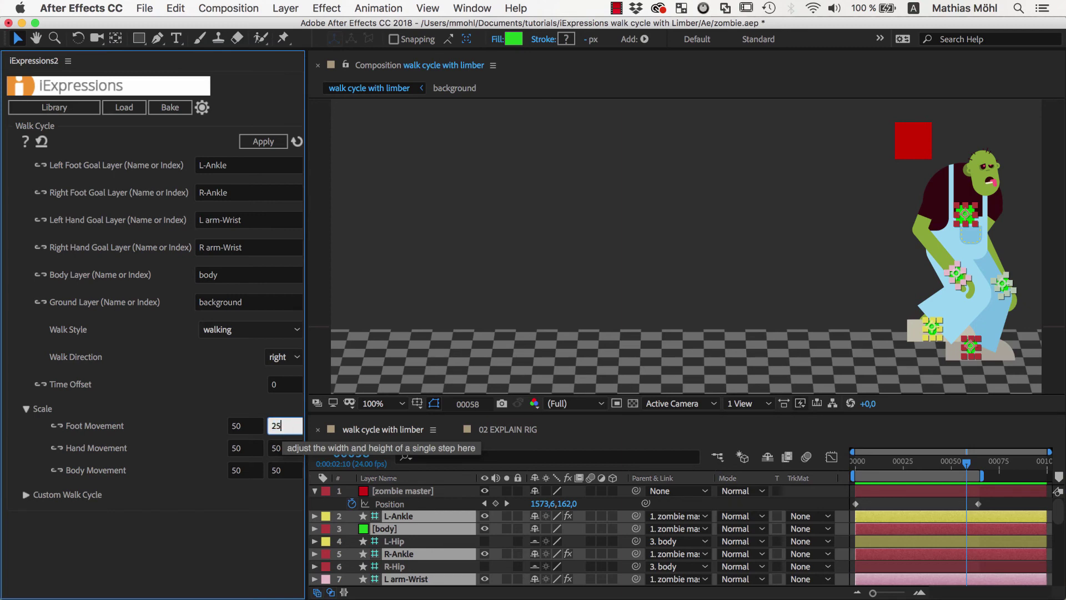
click(276, 475)
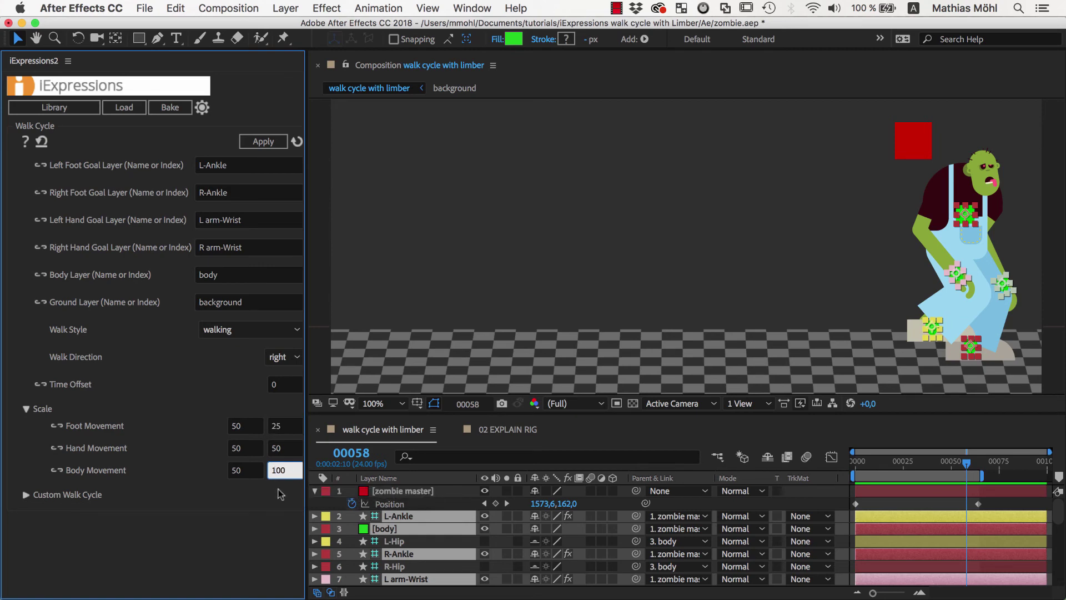
click(266, 143)
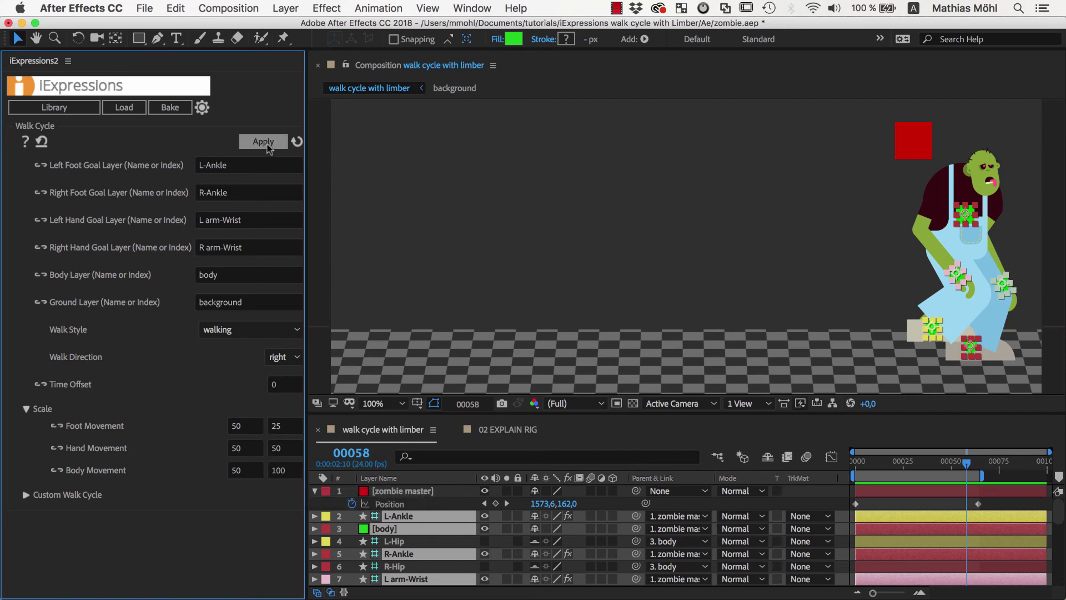
key(space)
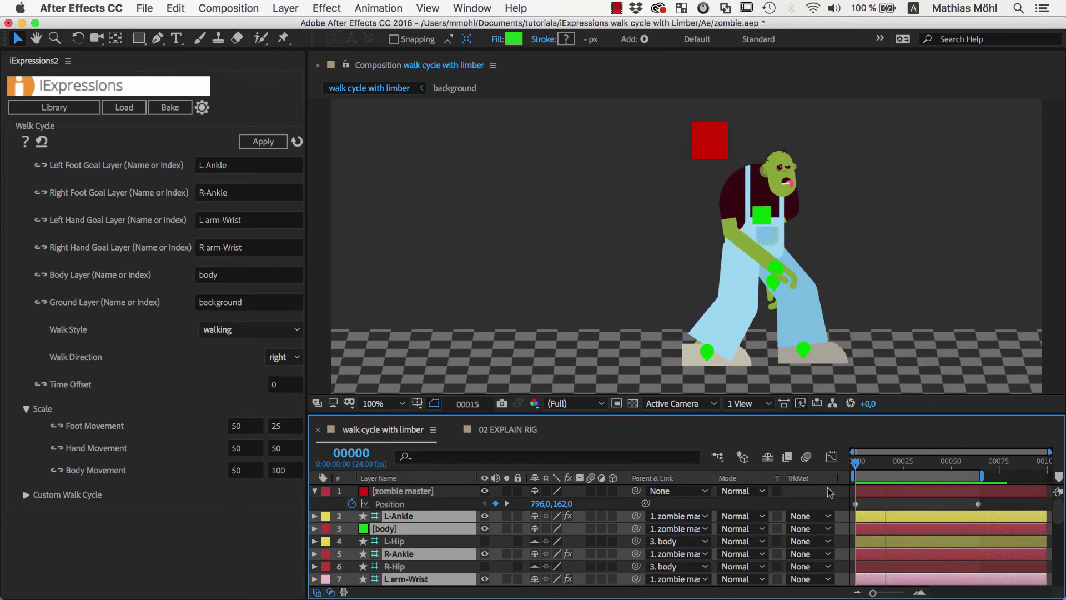
Keyframe the background layer's Position and slide the ground left to about x 707
key(p)
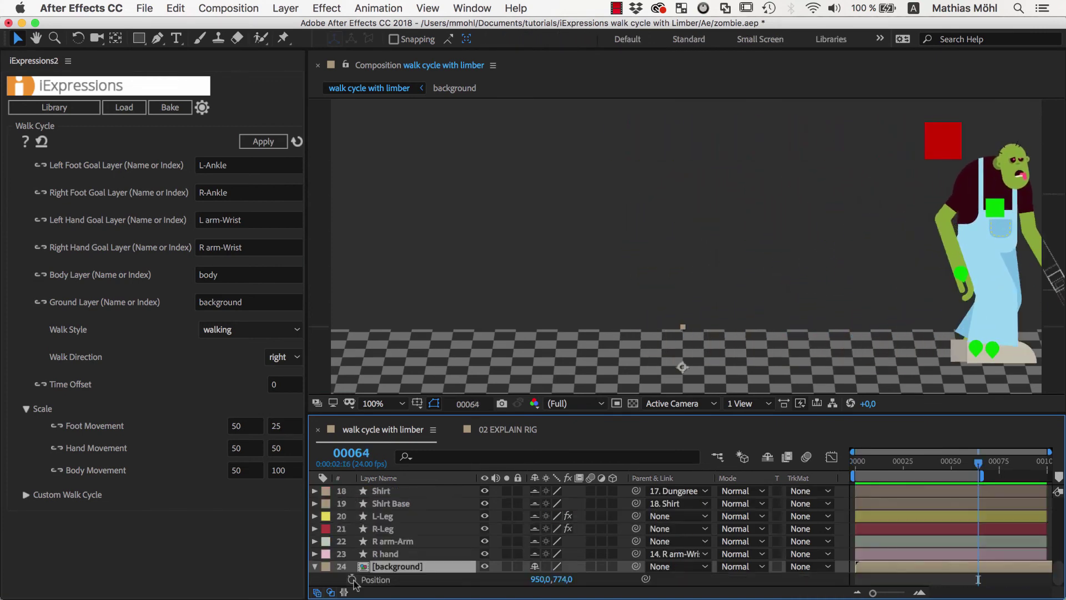
click(352, 579)
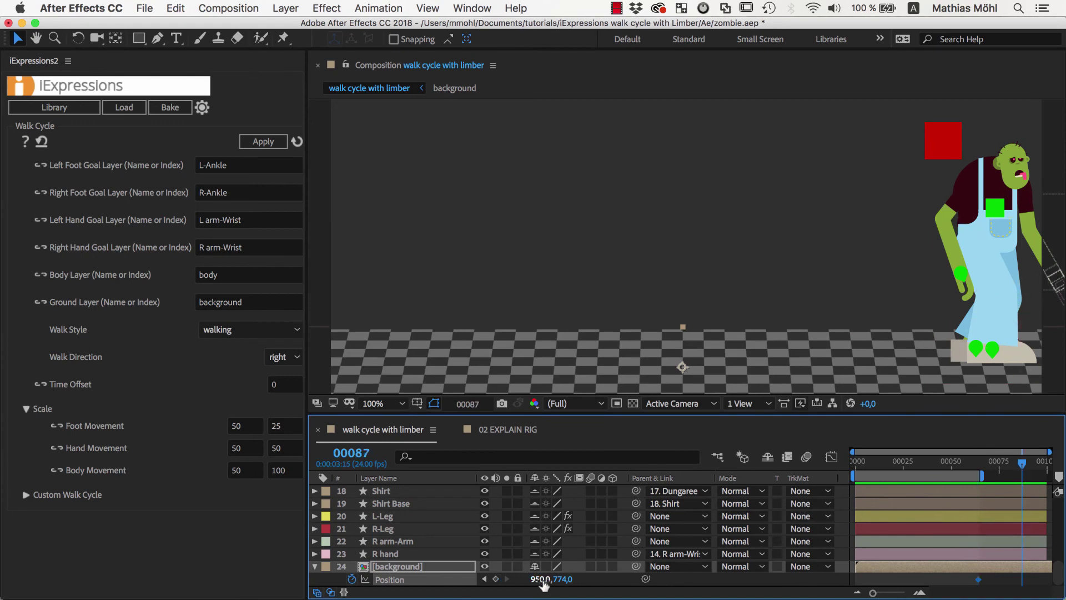
drag(553, 581, 363, 597)
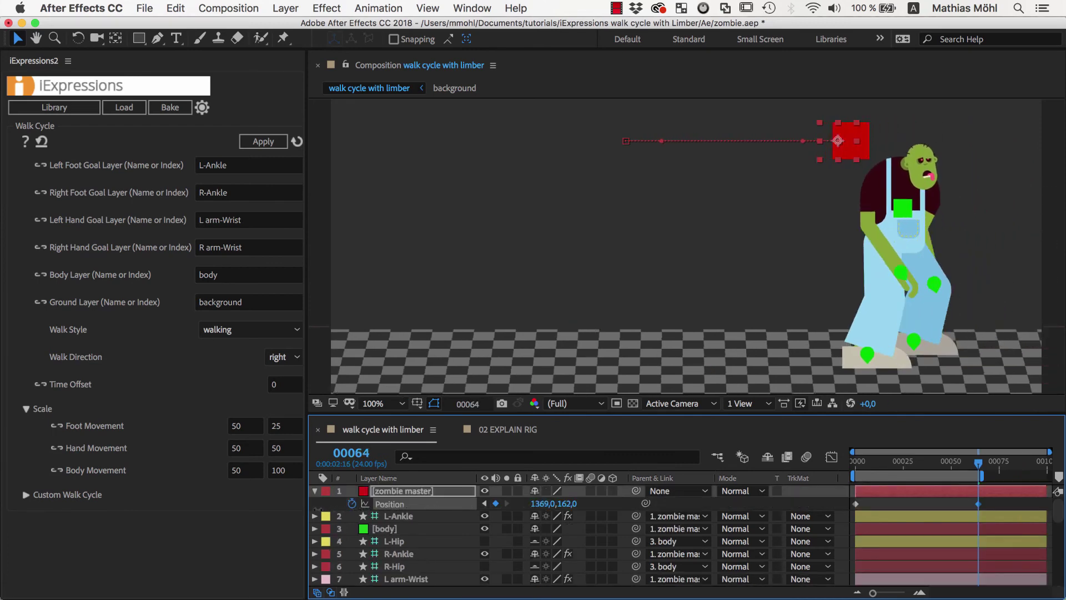
click(864, 356)
Keyframe Position of the ankle, wrist and body goal layers at frame 56
shift+click(854, 337)
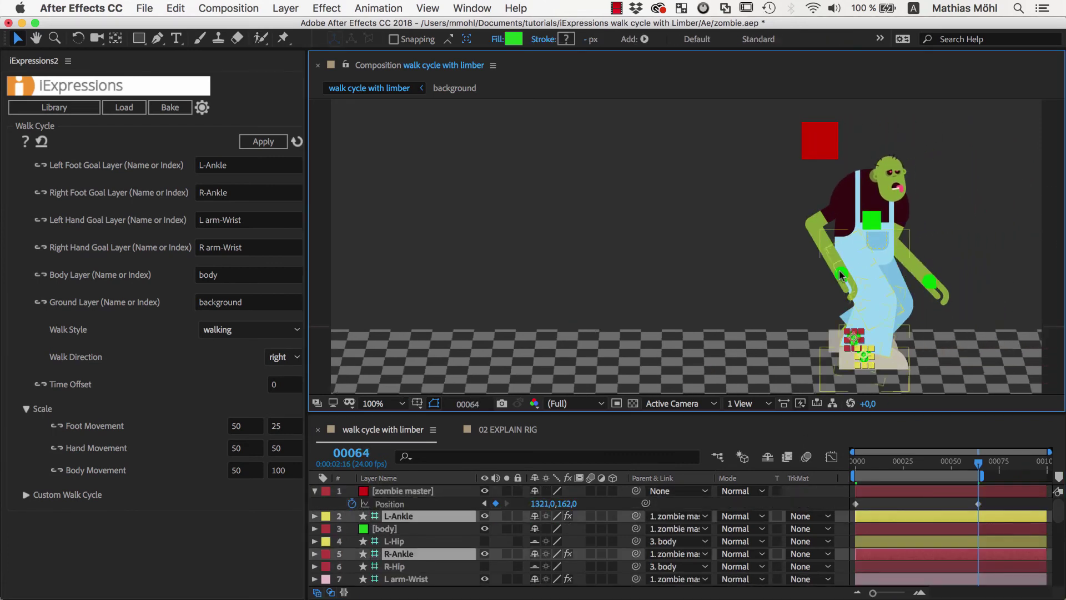
shift+click(842, 274)
shift+click(872, 224)
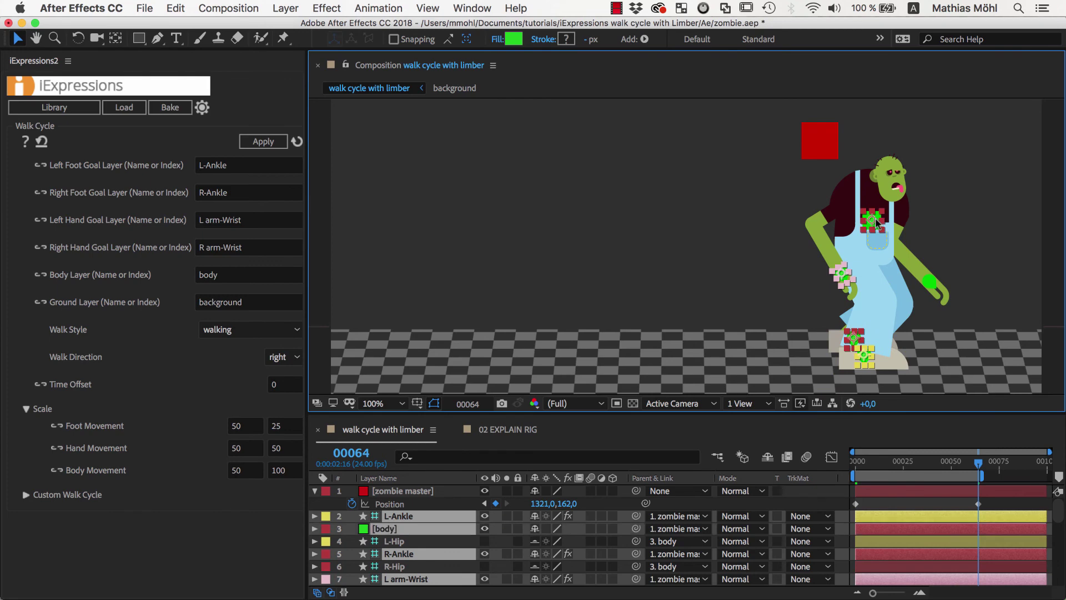
shift+click(929, 281)
key(p)
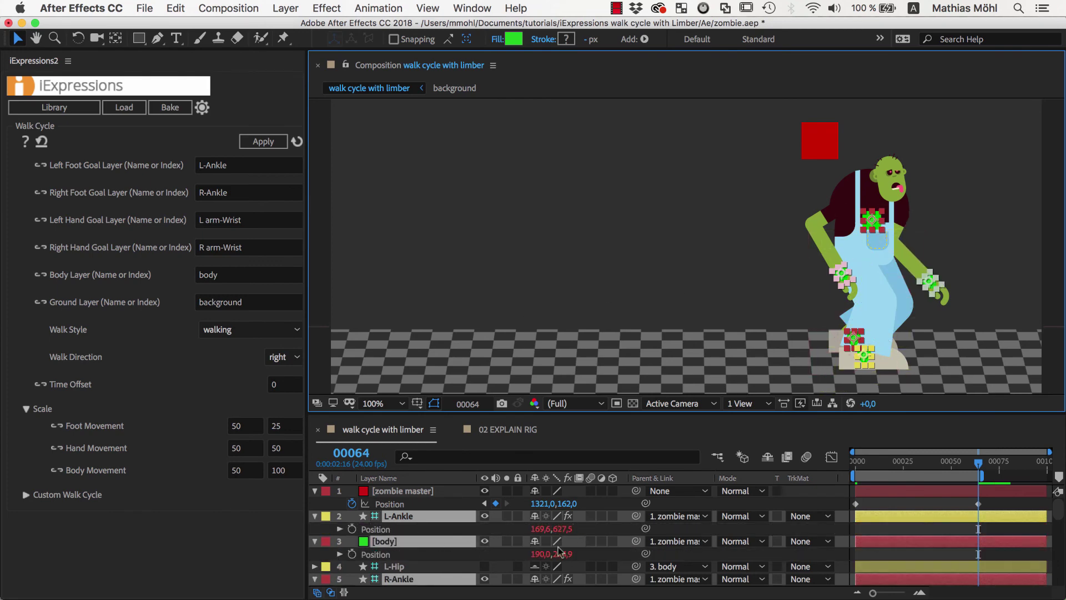
drag(979, 467, 962, 466)
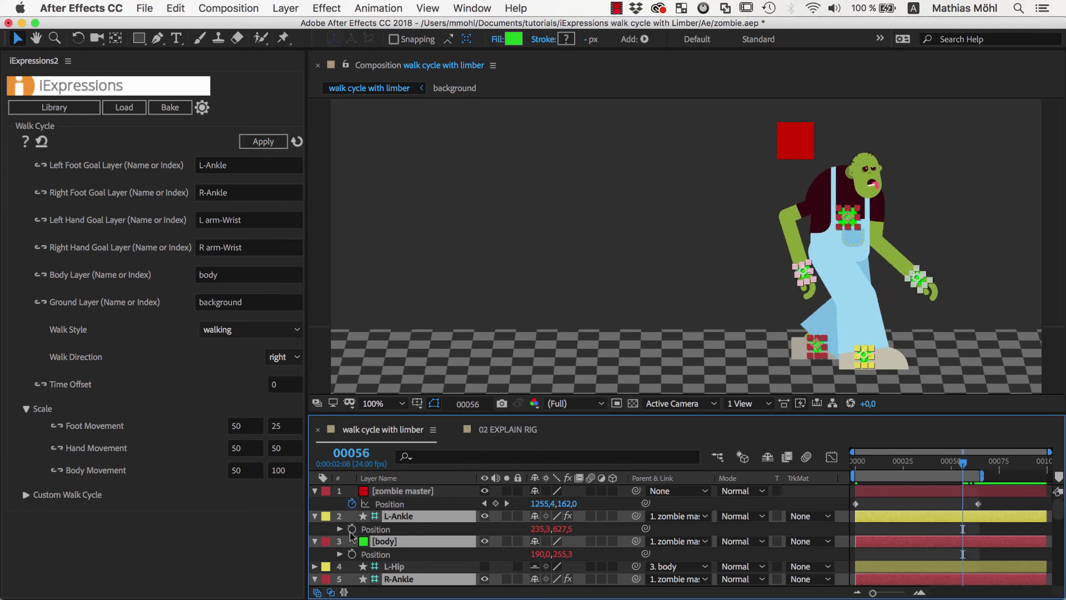
click(352, 530)
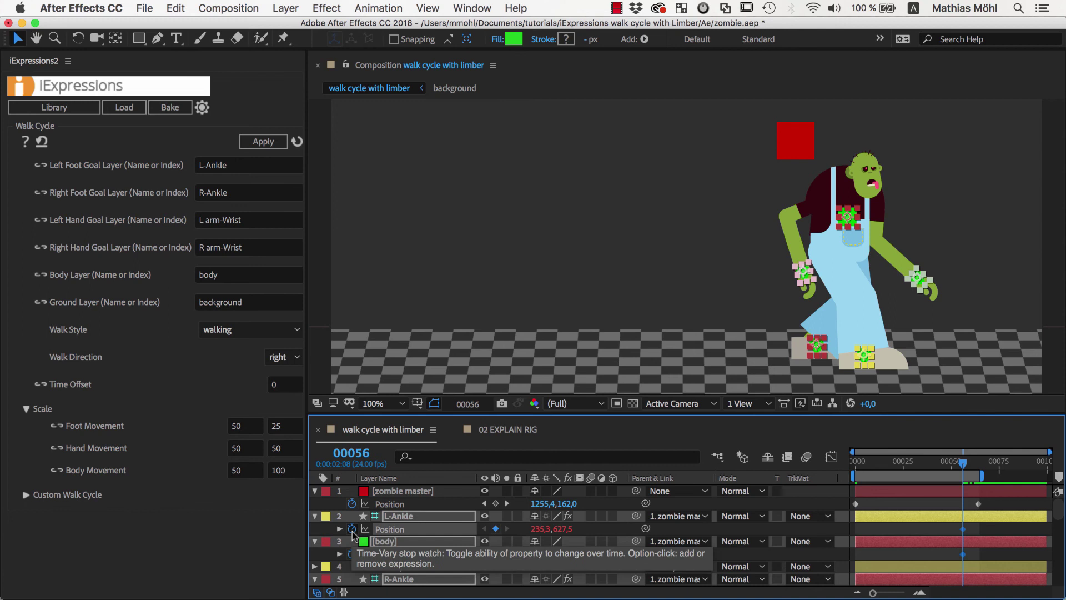
At frame 64, drag the body down into a crouch at 196,363.3 and preview the walk
drag(964, 466, 978, 467)
drag(887, 259, 925, 182)
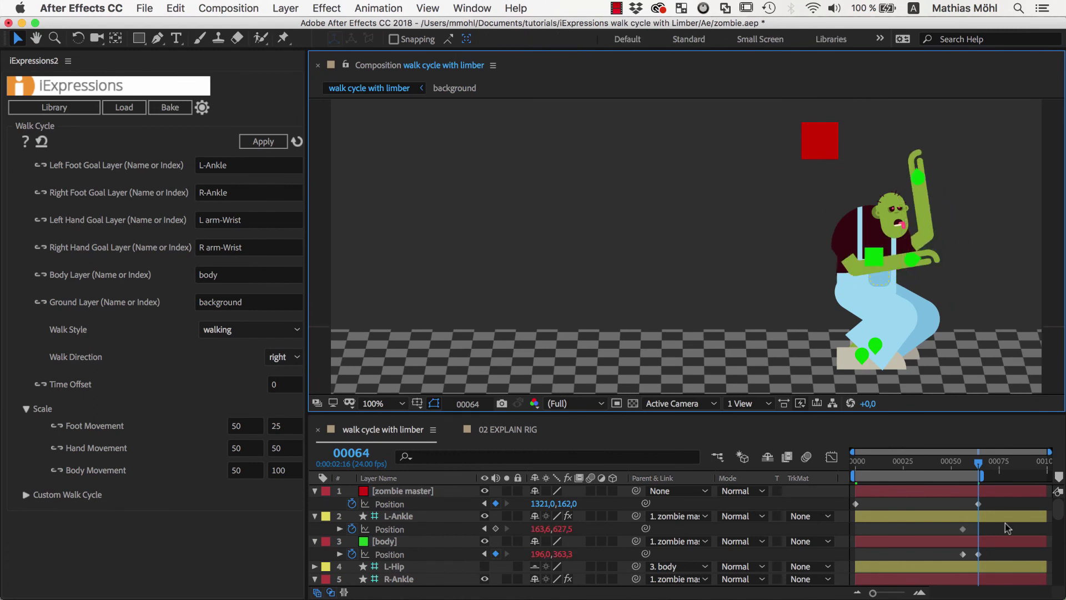
key(space)
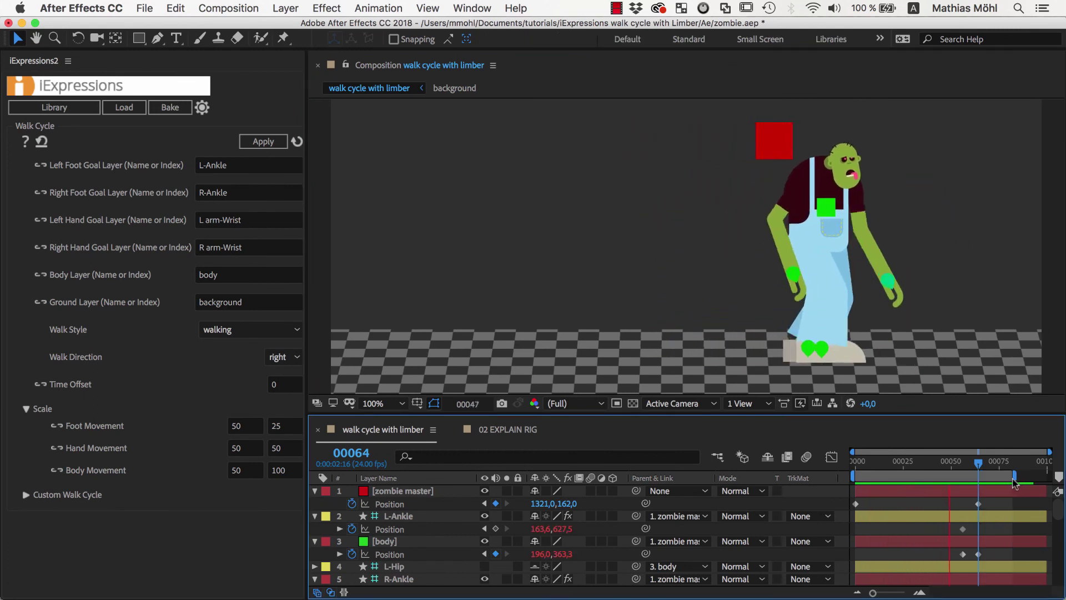